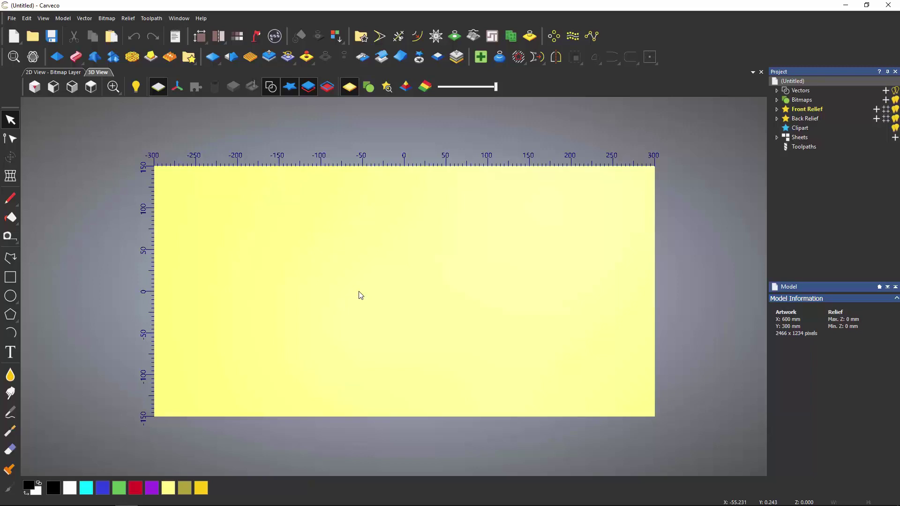
Step: Draw a 500 × 250 mm rectangle with 25 mm inverted corners
{"action": "left_click", "coordinate": [11, 277]}
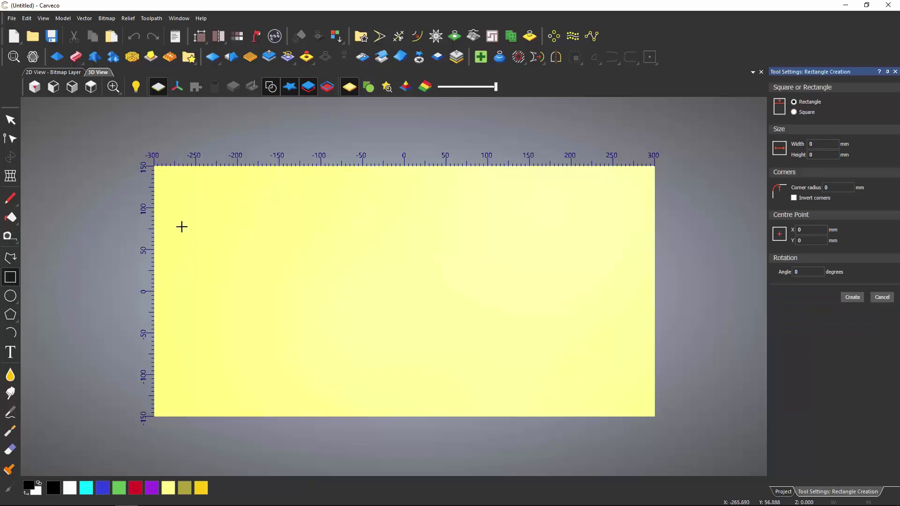
{"action": "left_click_drag", "start_coordinate": [184, 193], "coordinate": [595, 390]}
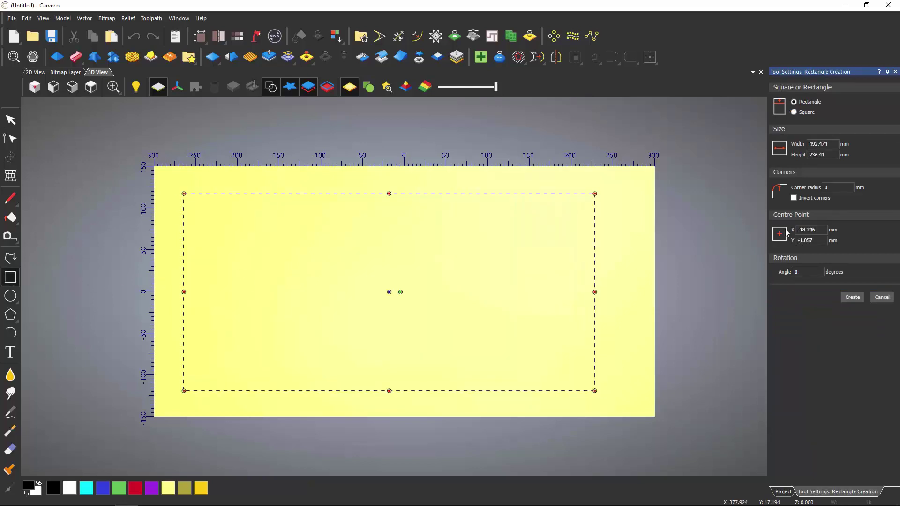
{"action": "double_click", "coordinate": [831, 145]}
{"action": "type", "text": "500"}
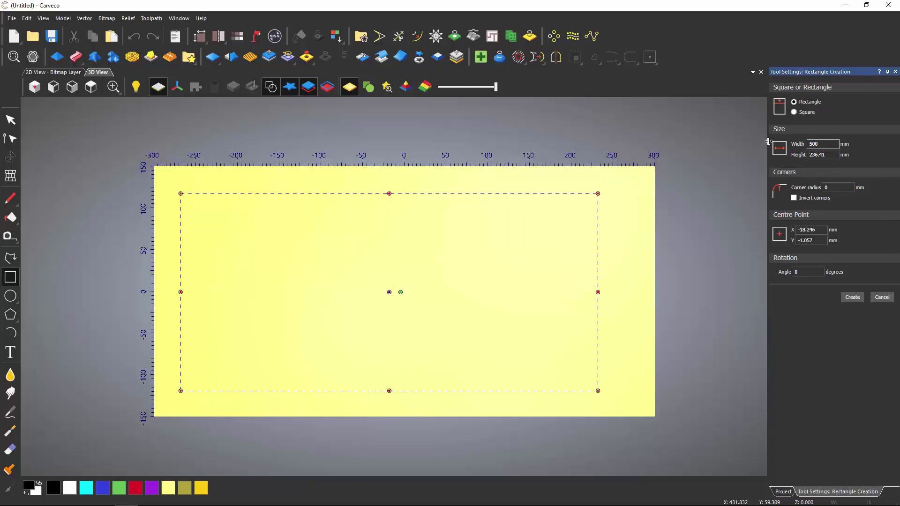
{"action": "key", "text": "Tab"}
{"action": "type", "text": "250"}
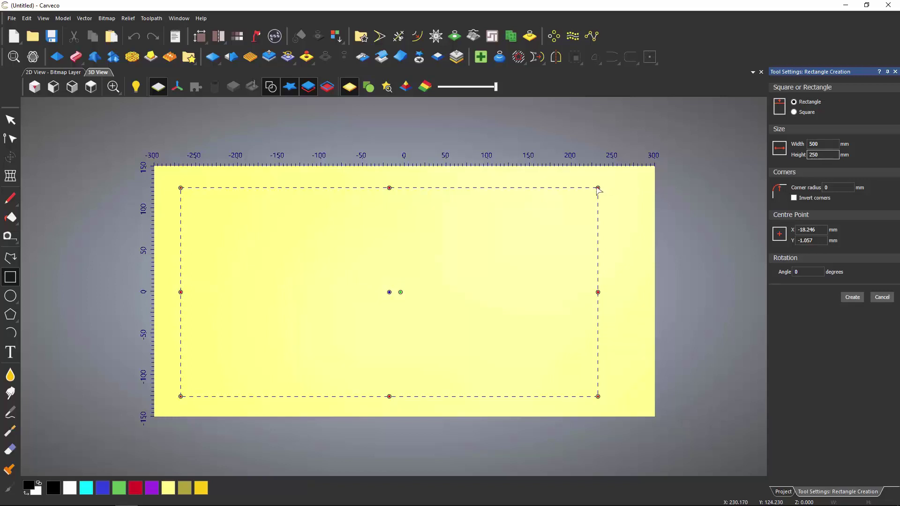
{"action": "left_click_drag", "start_coordinate": [598, 189], "coordinate": [576, 219]}
{"action": "left_click_drag", "start_coordinate": [840, 188], "coordinate": [811, 188]}
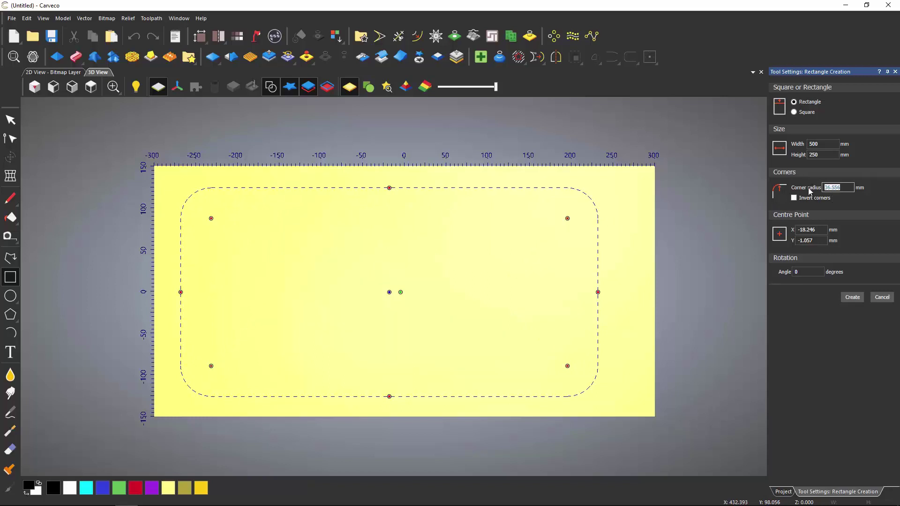
{"action": "type", "text": "25"}
{"action": "left_click", "coordinate": [793, 198]}
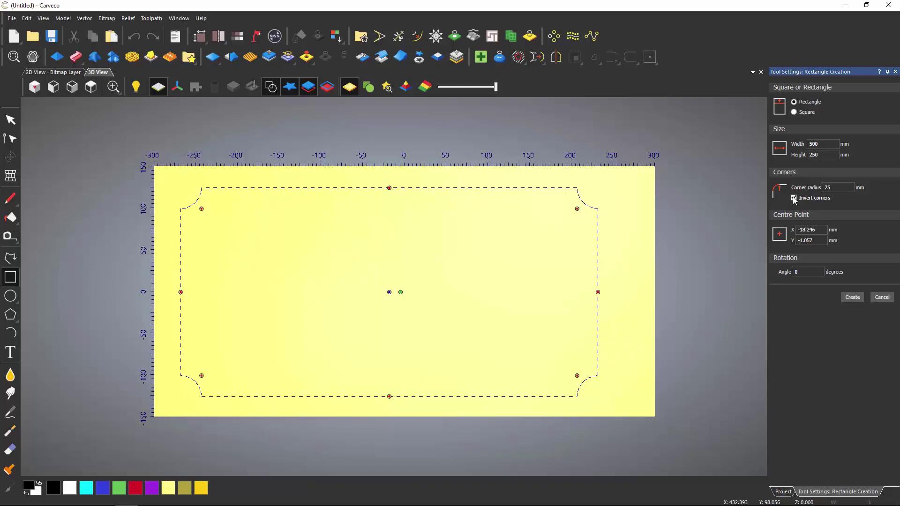
{"action": "left_click", "coordinate": [853, 298]}
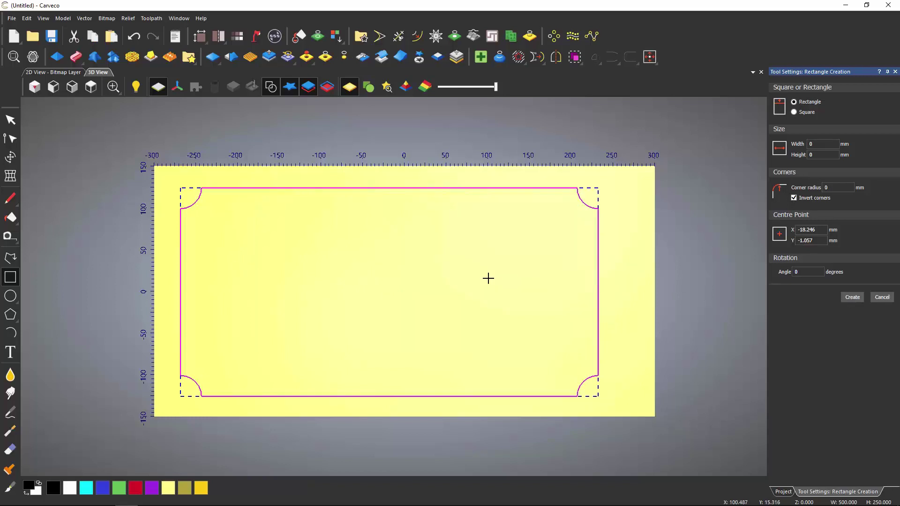
Step: Centre the inverted-corner rectangle with Vector > Align > Centre in Model
{"action": "key", "text": "Escape"}
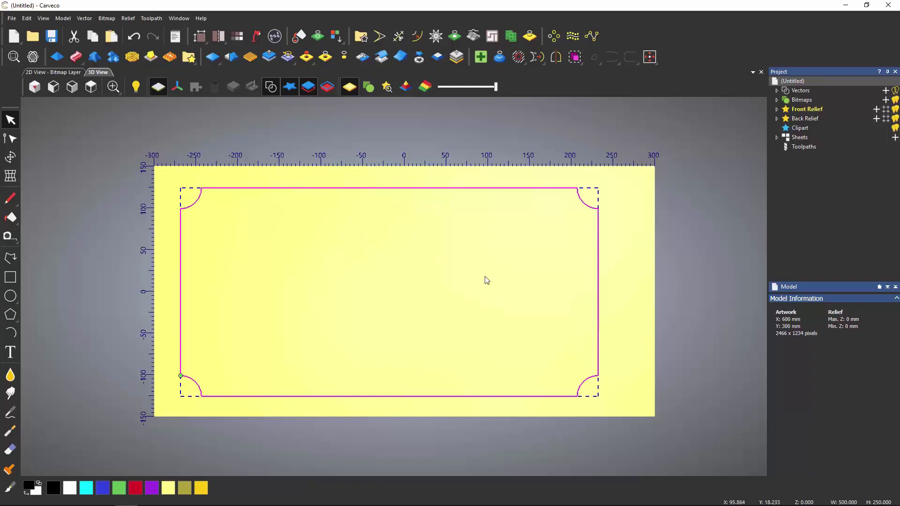
{"action": "left_click", "coordinate": [86, 18]}
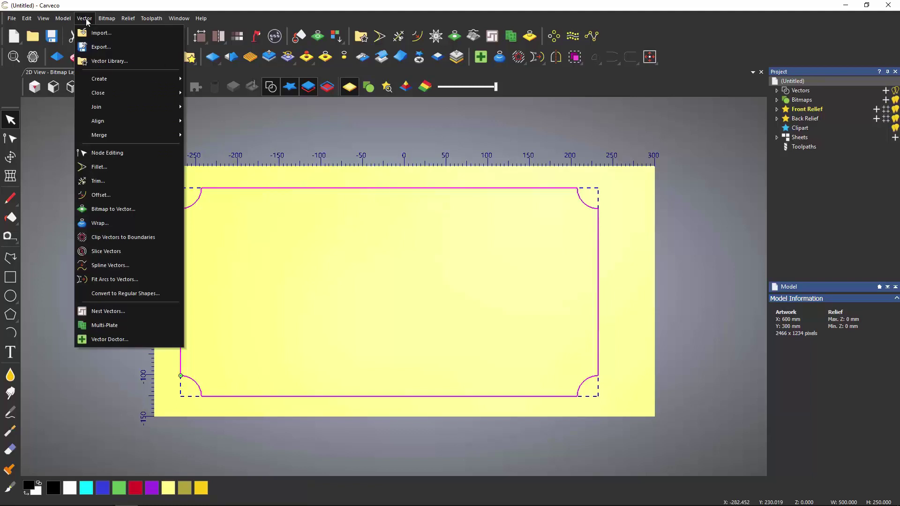
{"action": "mouse_move", "coordinate": [111, 121]}
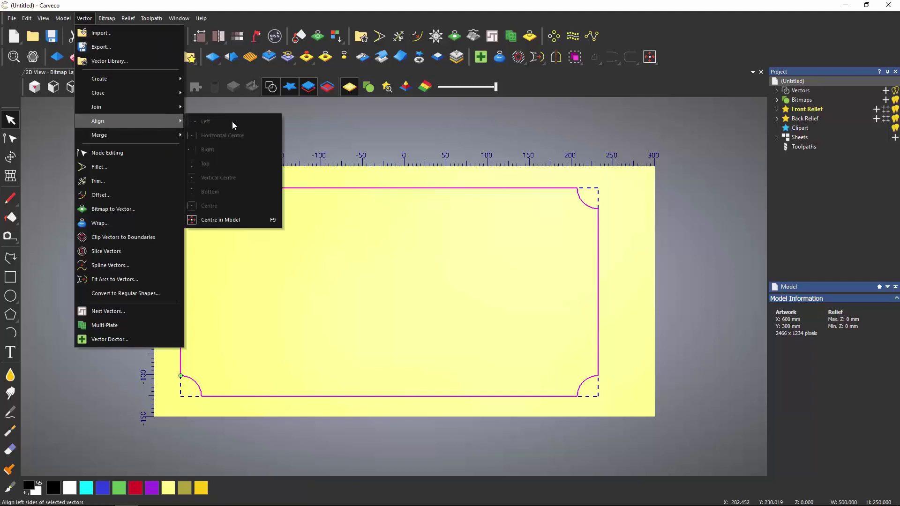
{"action": "left_click", "coordinate": [248, 220]}
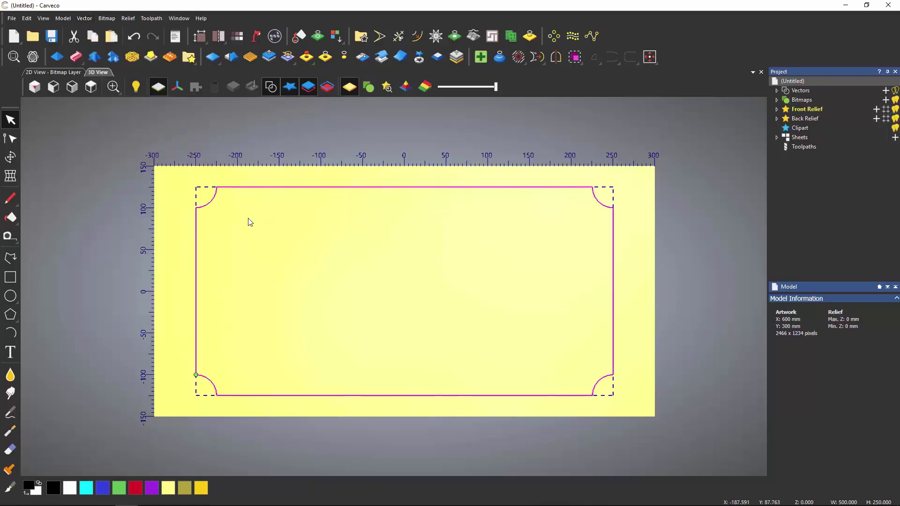
Step: Draw a 140 mm radius circle centred on the model origin
{"action": "left_click", "coordinate": [10, 296]}
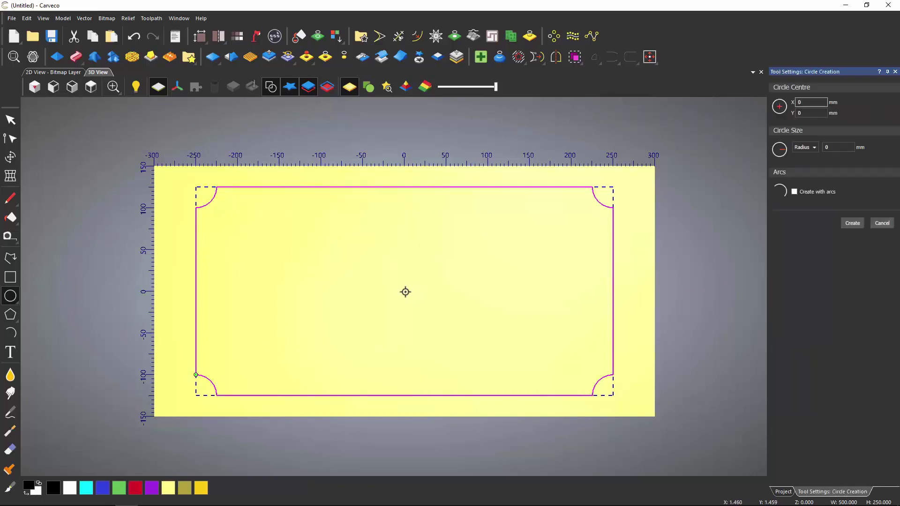
{"action": "left_click_drag", "start_coordinate": [406, 291], "coordinate": [521, 317]}
{"action": "key", "text": "Tab"}
{"action": "key", "text": "Tab"}
{"action": "key", "text": "Tab"}
{"action": "key", "text": "Tab"}
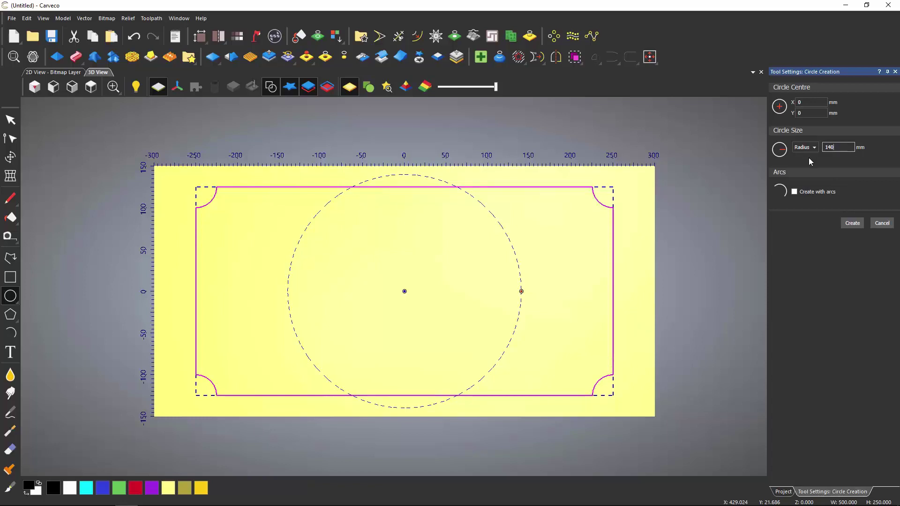
{"action": "left_click", "coordinate": [852, 224]}
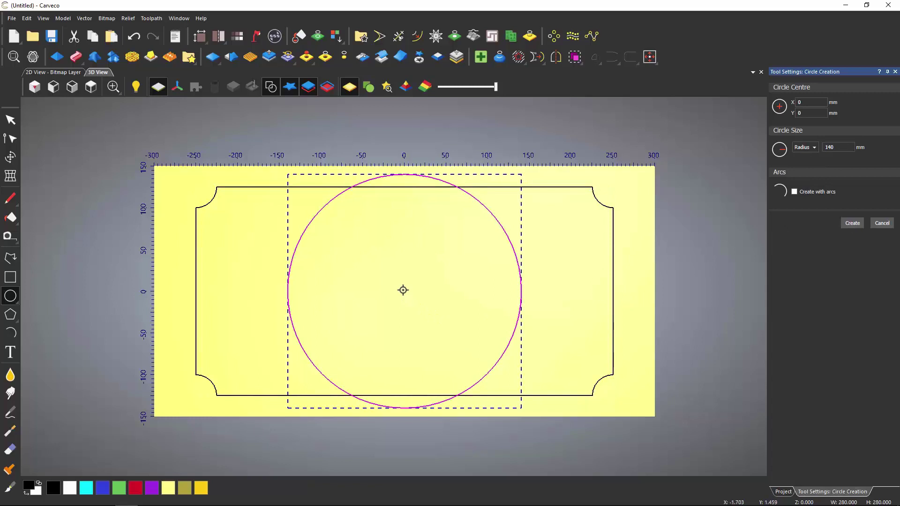
Step: Remove the two extra smaller circles drawn inside the large one
{"action": "left_click_drag", "start_coordinate": [403, 290], "coordinate": [485, 309]}
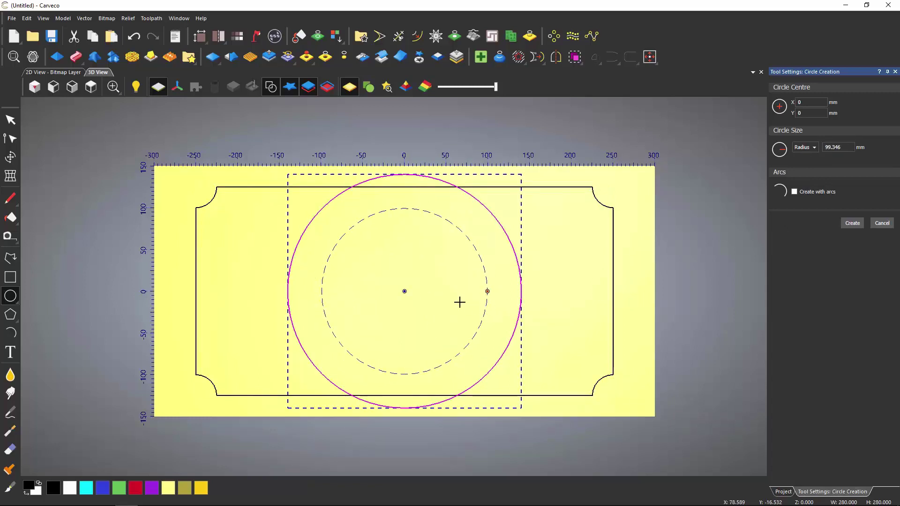
{"action": "key", "text": "Return"}
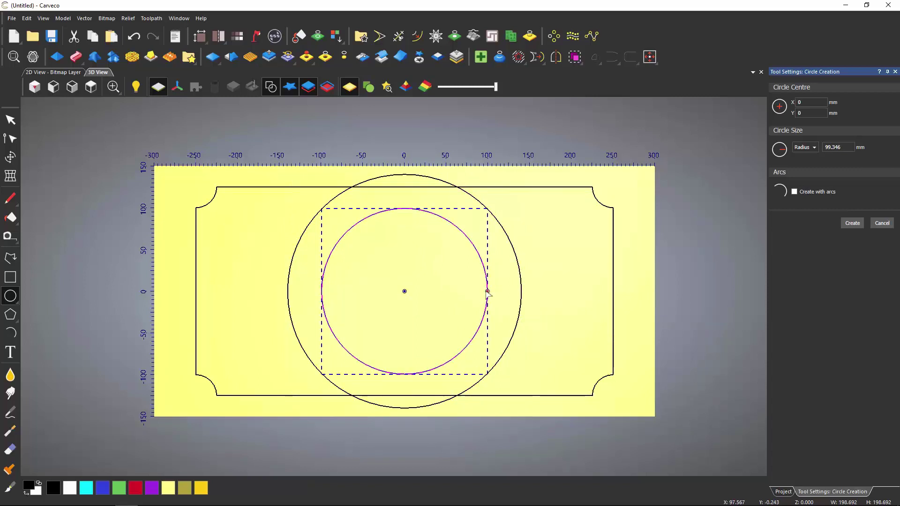
{"action": "left_click_drag", "start_coordinate": [486, 291], "coordinate": [447, 293]}
{"action": "key", "text": "Return"}
{"action": "left_click", "coordinate": [464, 308]}
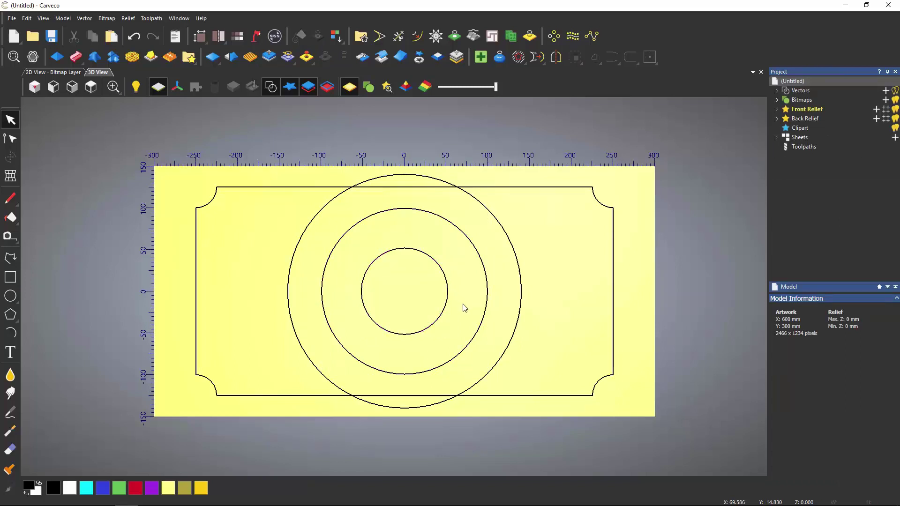
{"action": "left_click_drag", "start_coordinate": [491, 257], "coordinate": [436, 287]}
{"action": "key", "text": "Delete"}
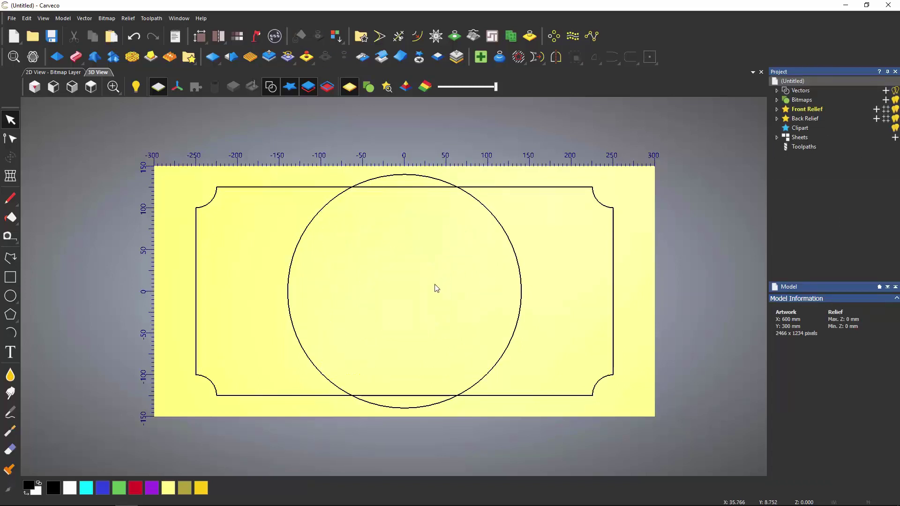
Step: Choose Eras Demi ITC as the text font
{"action": "left_click", "coordinate": [11, 352]}
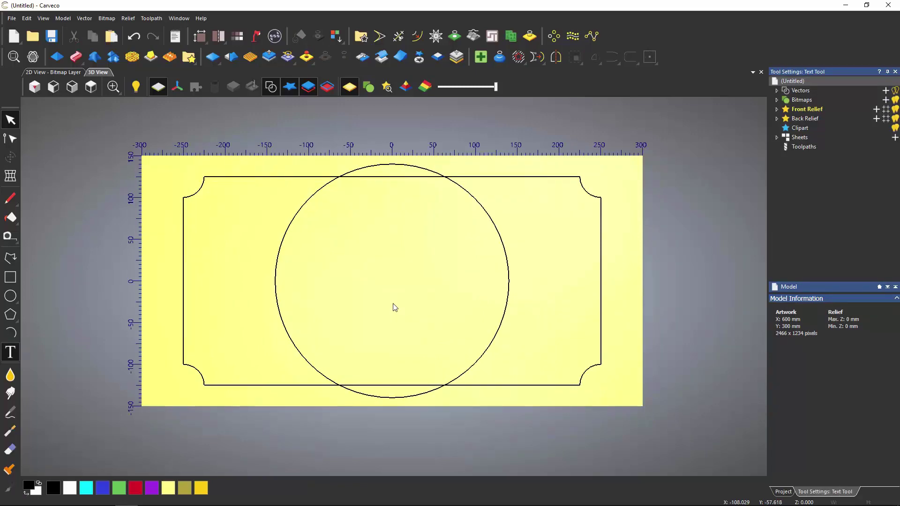
{"action": "left_click", "coordinate": [820, 107]}
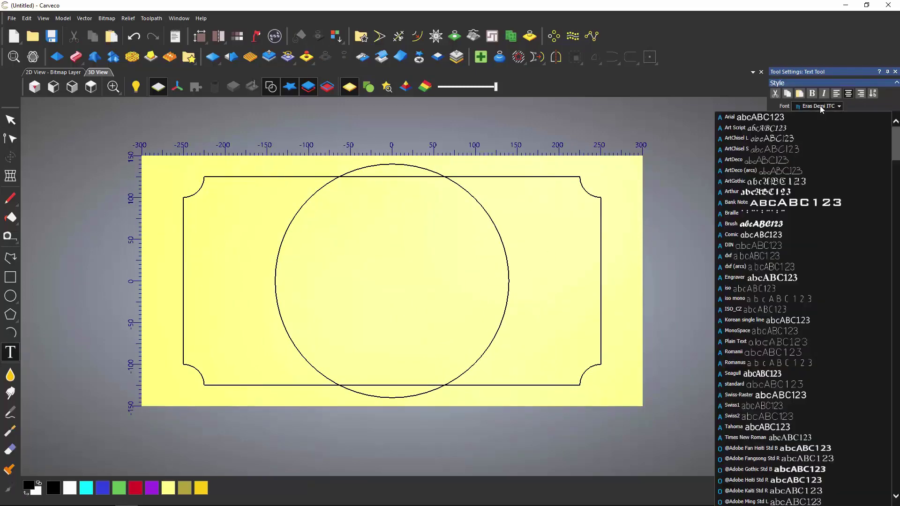
{"action": "scroll", "coordinate": [813, 311], "scroll_direction": "down", "scroll_amount": 15}
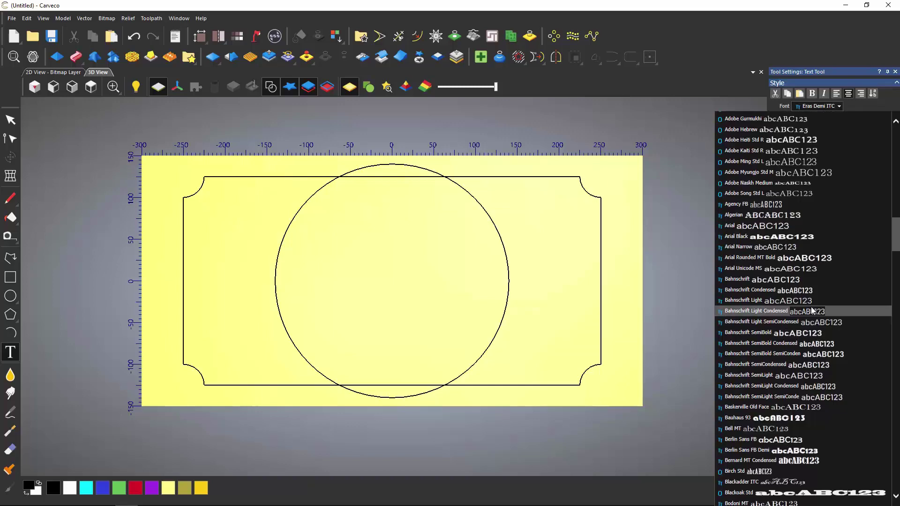
{"action": "scroll", "coordinate": [812, 311], "scroll_direction": "down", "scroll_amount": 20}
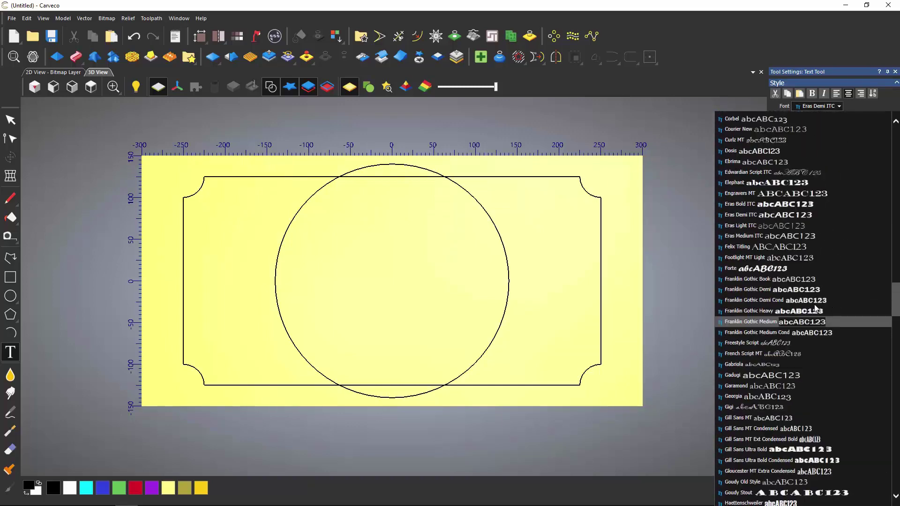
{"action": "scroll", "coordinate": [815, 309], "scroll_direction": "up", "scroll_amount": 2}
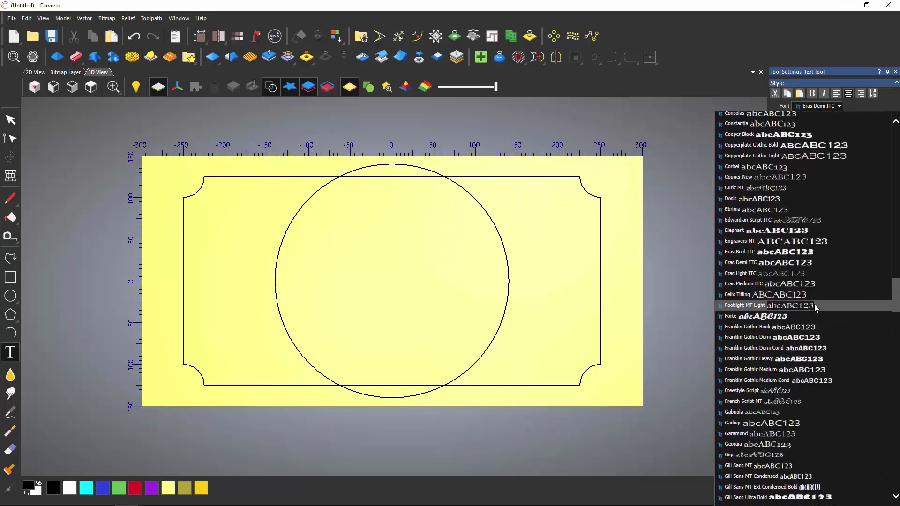
{"action": "left_click", "coordinate": [798, 265]}
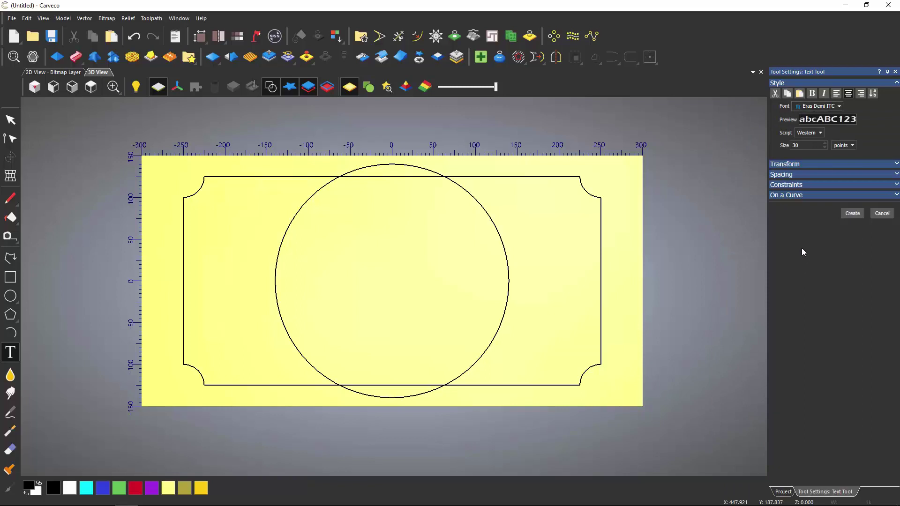
Step: Type BASSTONE RECORDS inside the circle and set its size to 70
{"action": "left_click", "coordinate": [302, 288]}
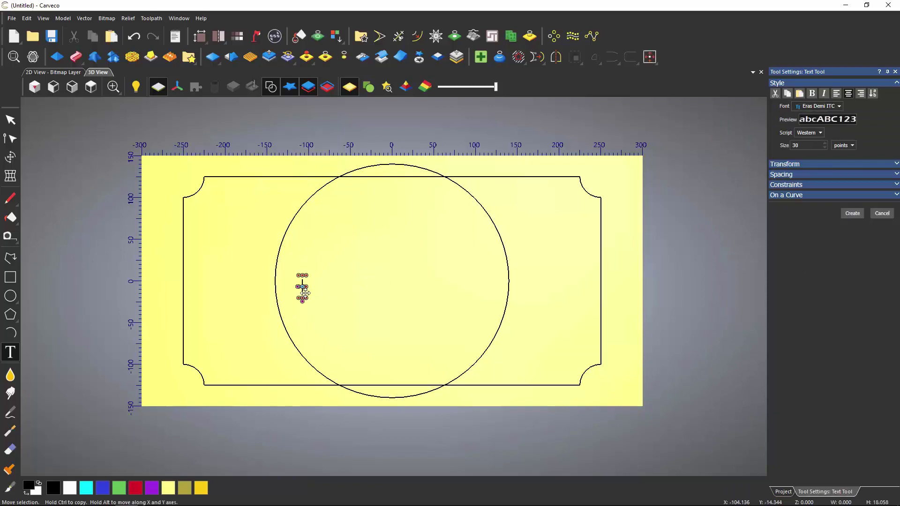
{"action": "type", "text": "BASSTONE RE"}
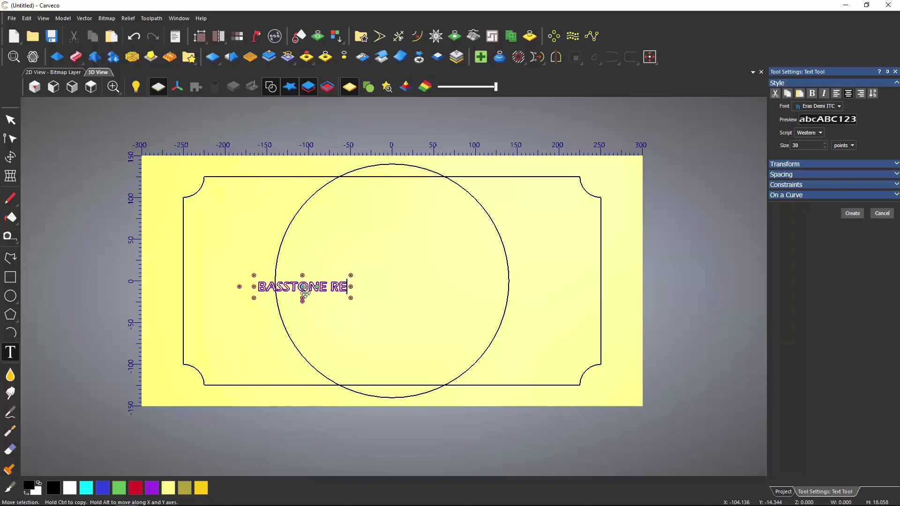
{"action": "type", "text": "CORDS"}
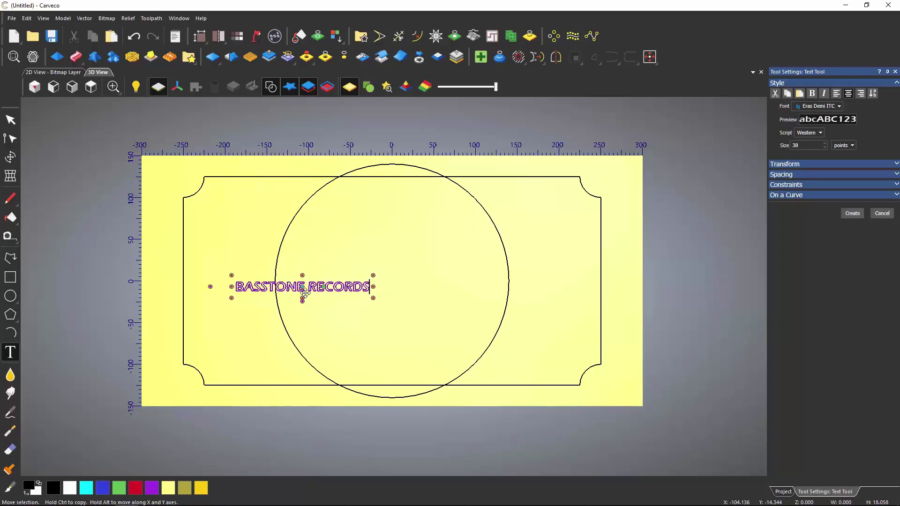
{"action": "left_click_drag", "start_coordinate": [370, 286], "coordinate": [237, 287]}
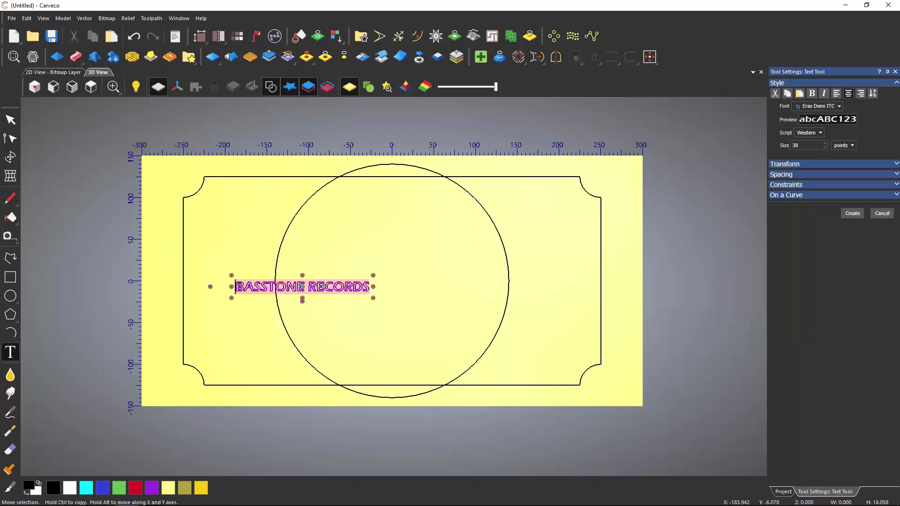
{"action": "double_click", "coordinate": [795, 145]}
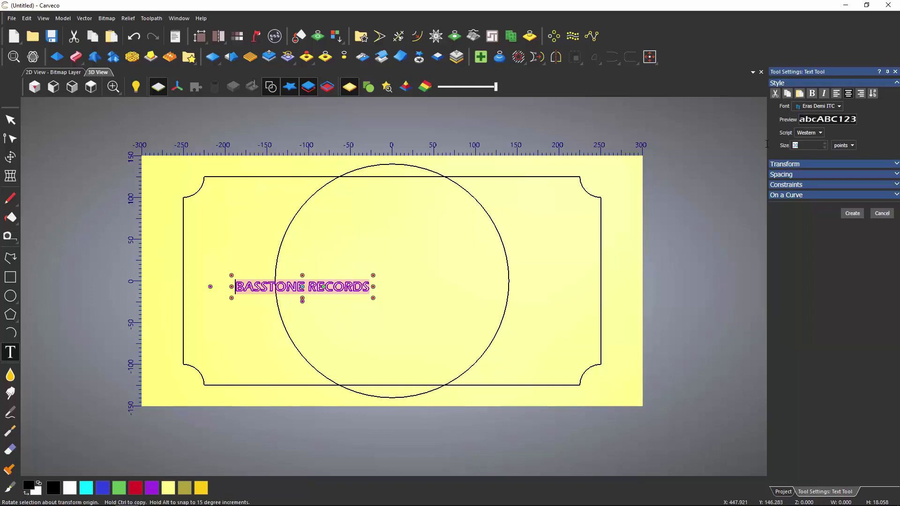
{"action": "type", "text": "7"}
{"action": "key", "text": "Return"}
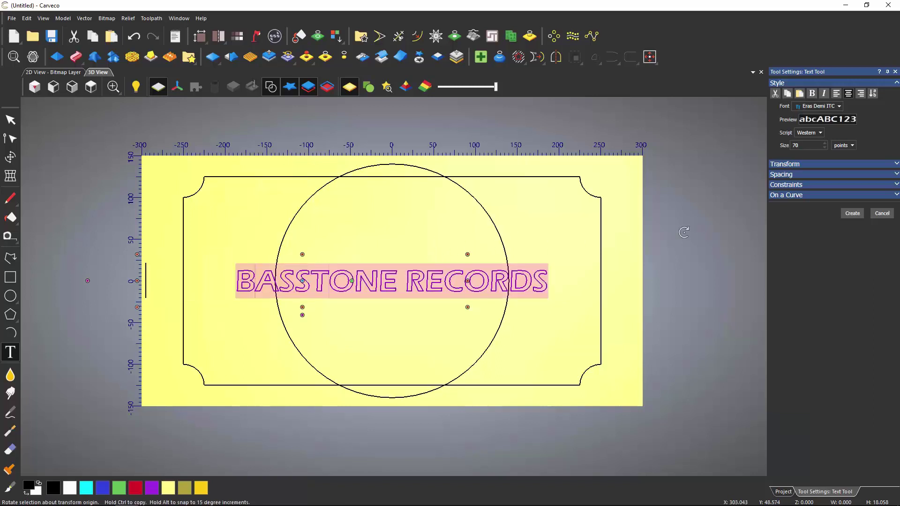
Step: Try character spacing values 75, 100 and 90 before settling on 80%
{"action": "left_click", "coordinate": [790, 175]}
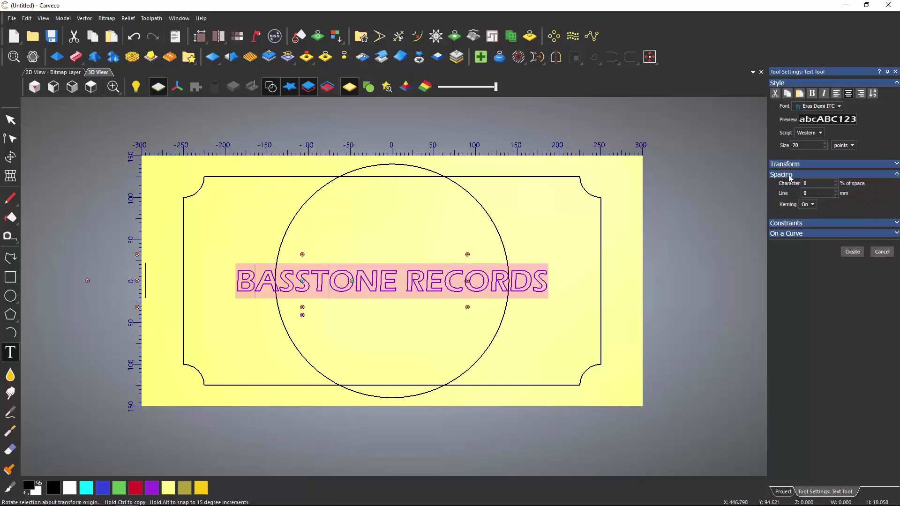
{"action": "double_click", "coordinate": [804, 184]}
{"action": "type", "text": "50"}
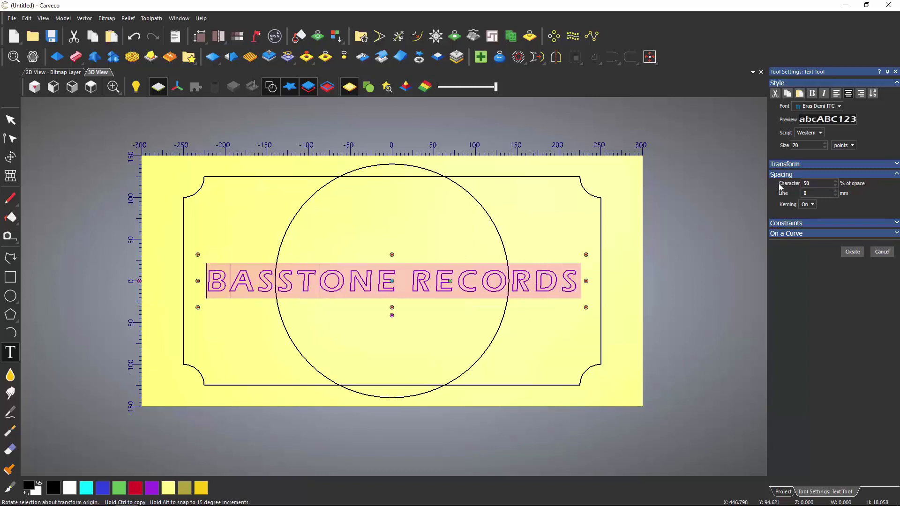
{"action": "type", "text": "75"}
{"action": "key", "text": "Return"}
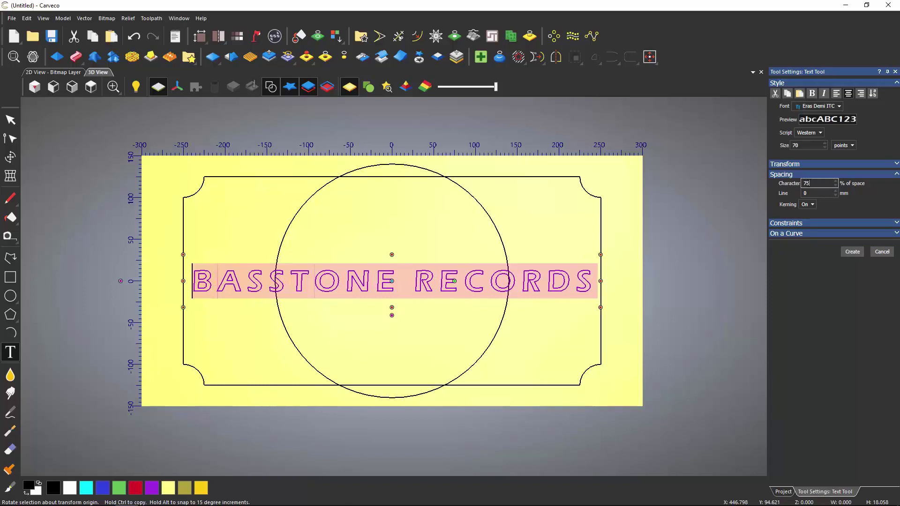
{"action": "type", "text": "100"}
{"action": "key", "text": "Return"}
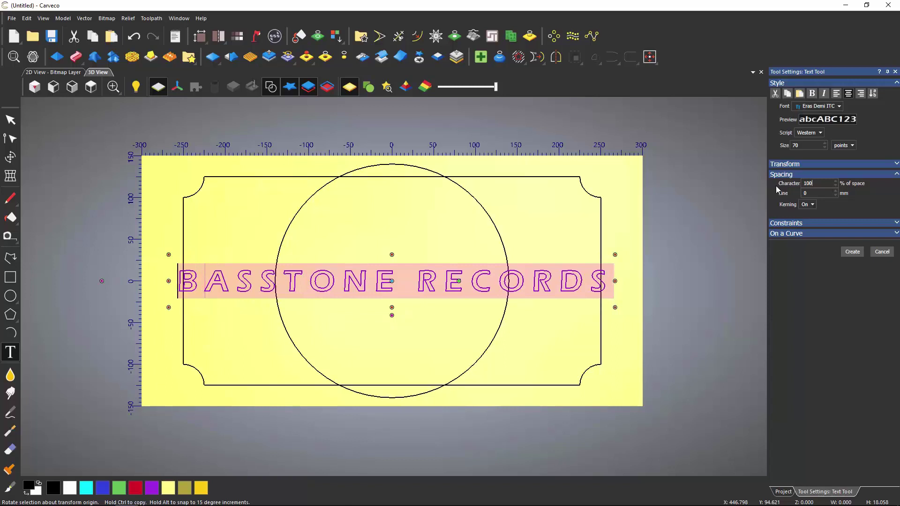
{"action": "left_click_drag", "start_coordinate": [813, 183], "coordinate": [776, 184]}
{"action": "type", "text": "90"}
{"action": "key", "text": "Return"}
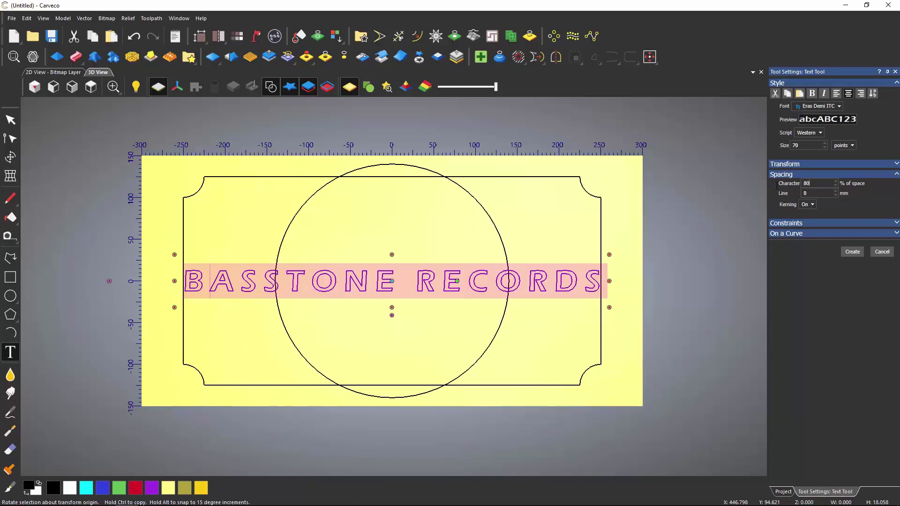
{"action": "key", "text": "Return"}
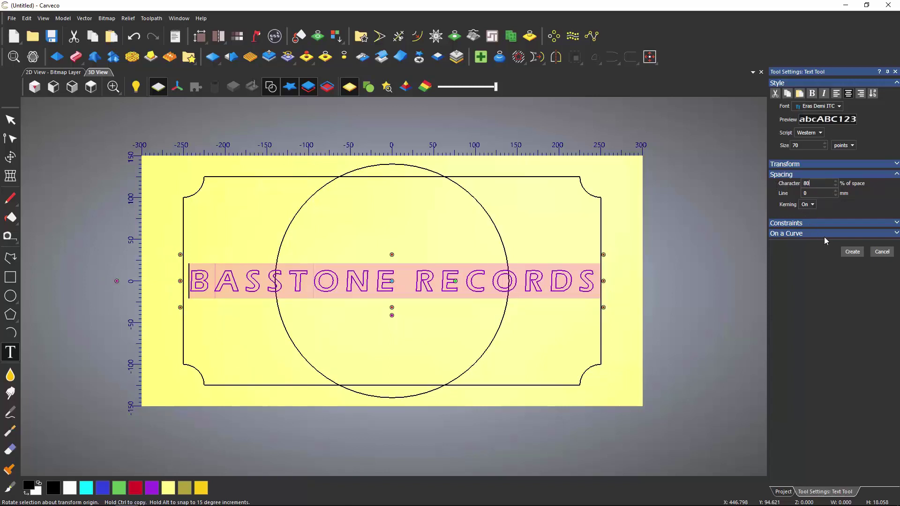
Step: Create BASSTONE RECORDS as vectors and drag it up near the sign's top edge
{"action": "left_click", "coordinate": [851, 253]}
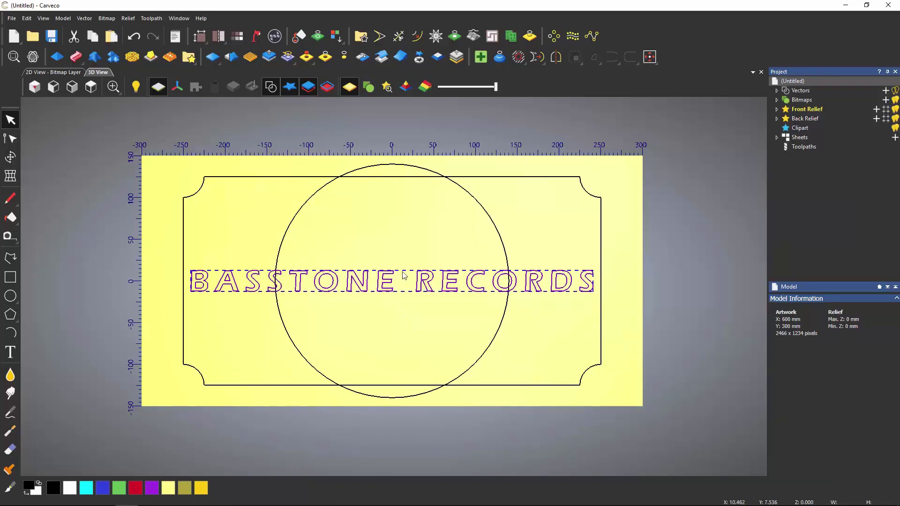
{"action": "left_click_drag", "start_coordinate": [361, 271], "coordinate": [434, 216]}
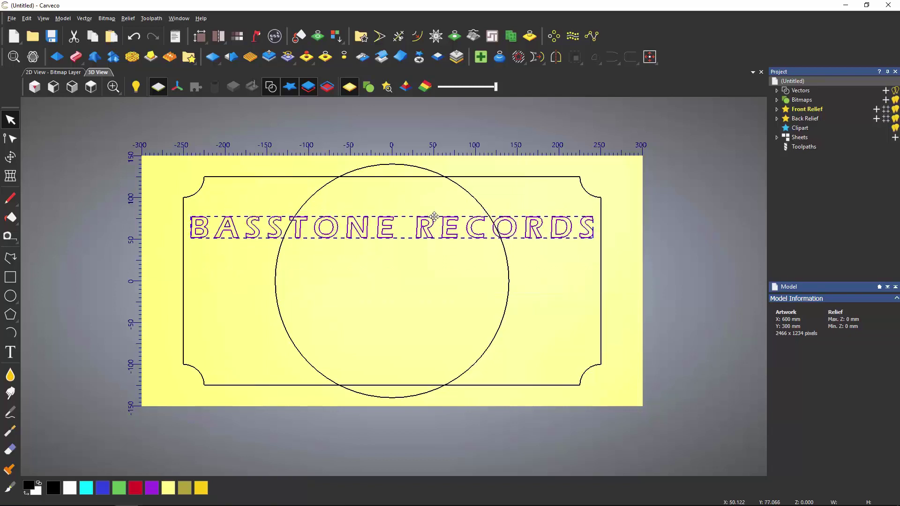
Step: Deselect the text and select the large circle
{"action": "left_click", "coordinate": [453, 313]}
{"action": "left_click", "coordinate": [300, 357]}
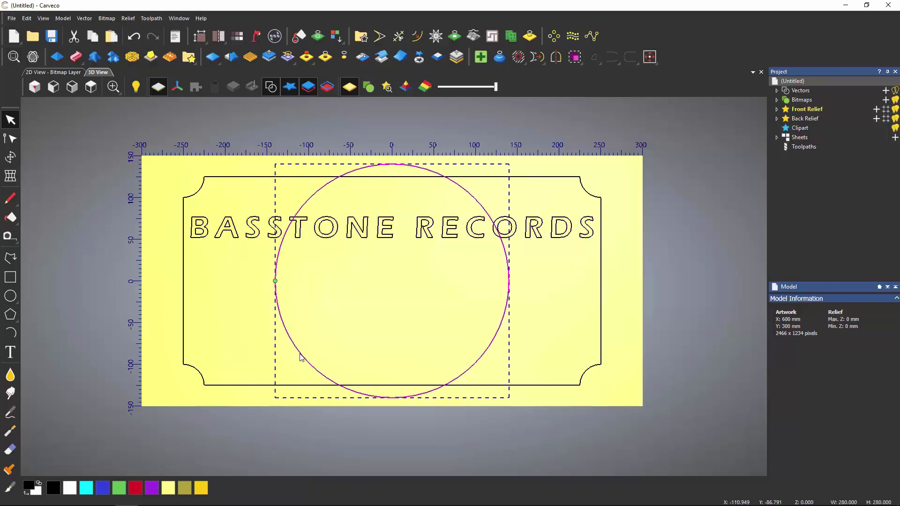
Step: Type SINCE 1988 along the circle and centre it on the bottom
{"action": "left_click", "coordinate": [12, 354]}
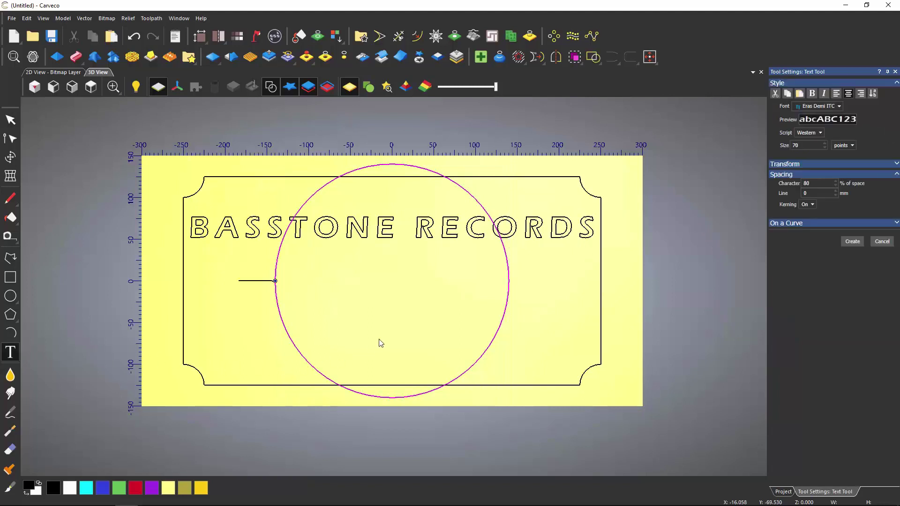
{"action": "type", "text": "SINCE 19"}
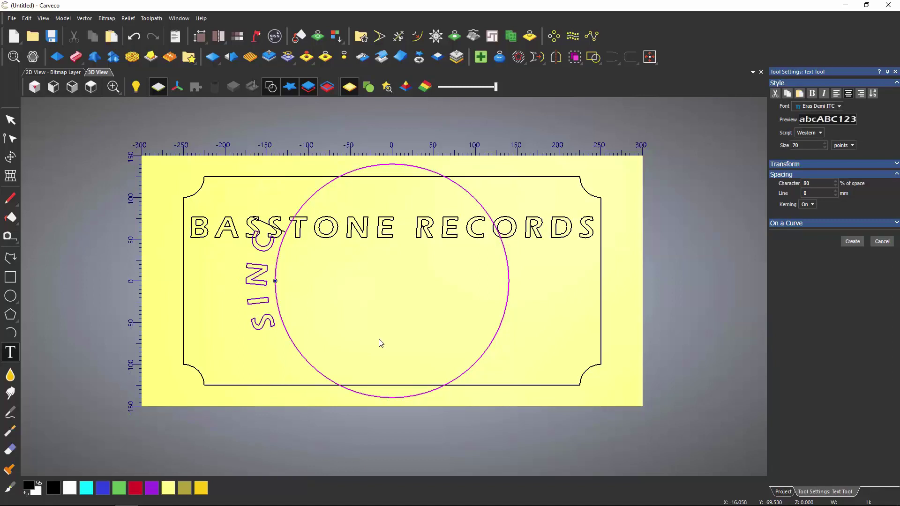
{"action": "type", "text": "88"}
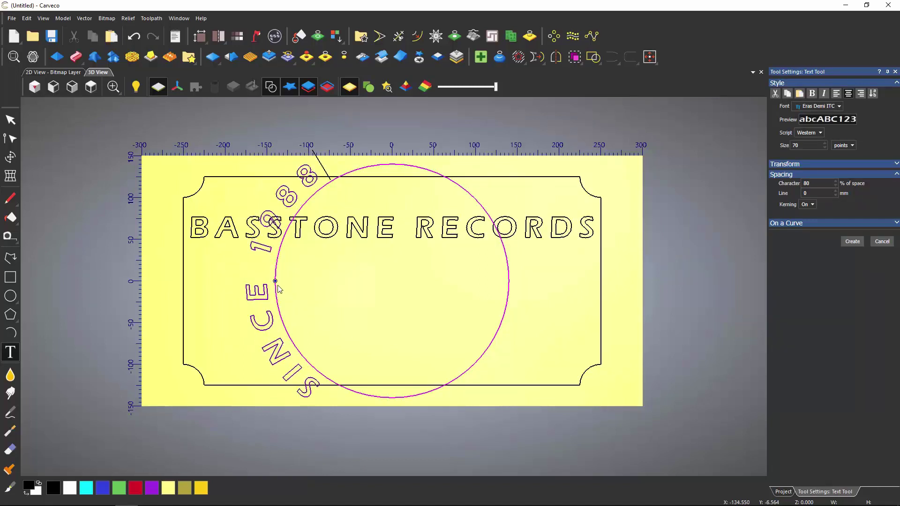
{"action": "left_click_drag", "start_coordinate": [275, 281], "coordinate": [392, 399]}
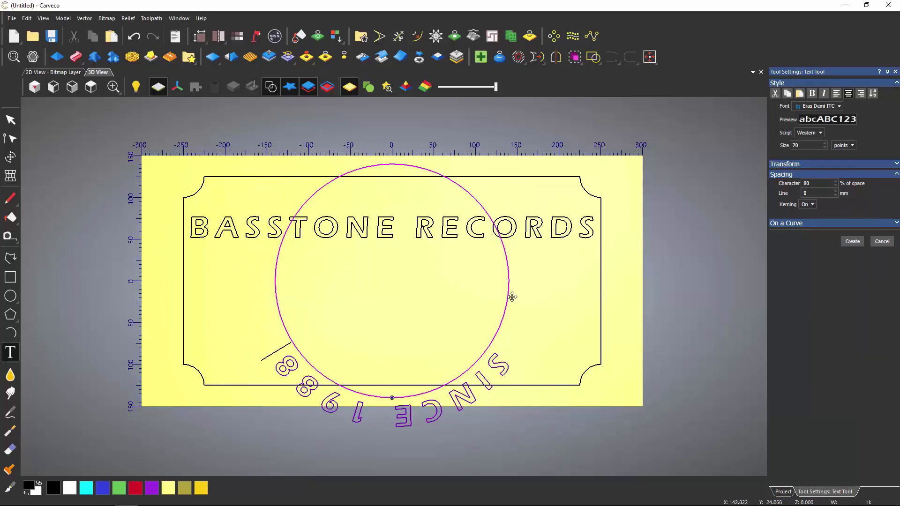
{"action": "left_click", "coordinate": [510, 281]}
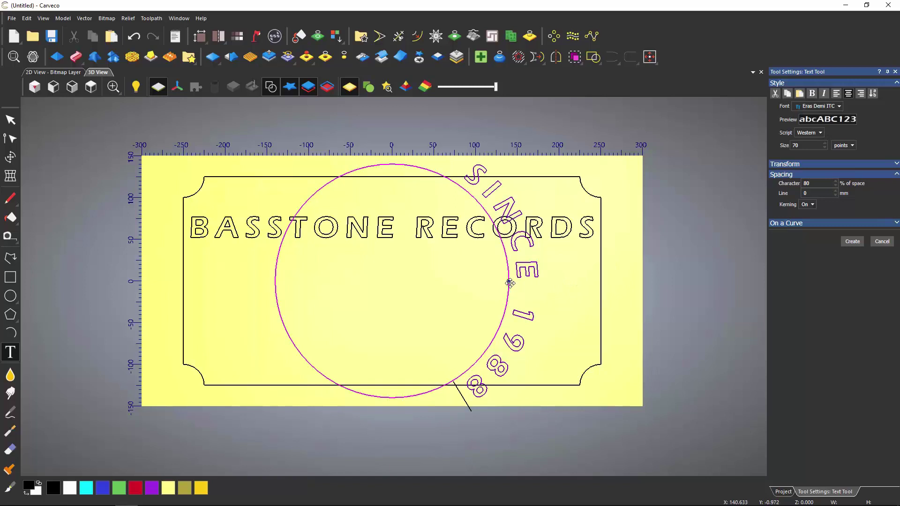
{"action": "left_click", "coordinate": [393, 400]}
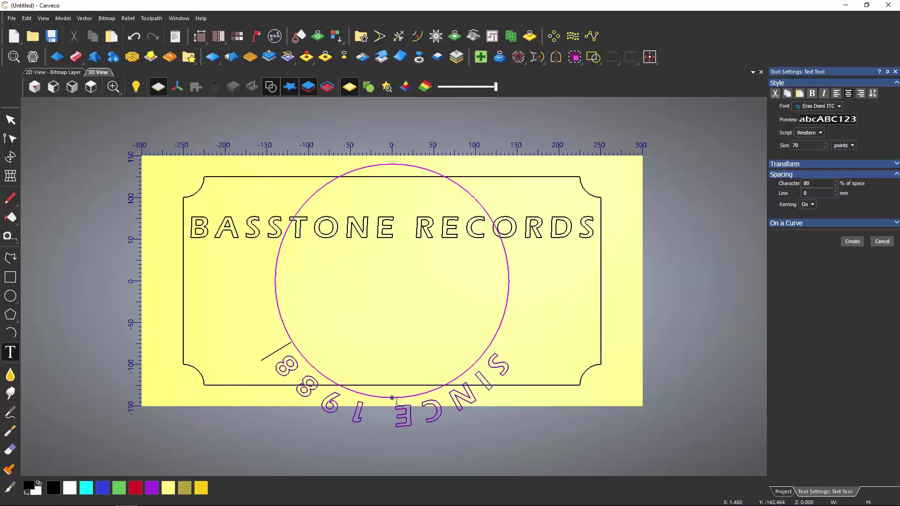
{"action": "left_click", "coordinate": [836, 93]}
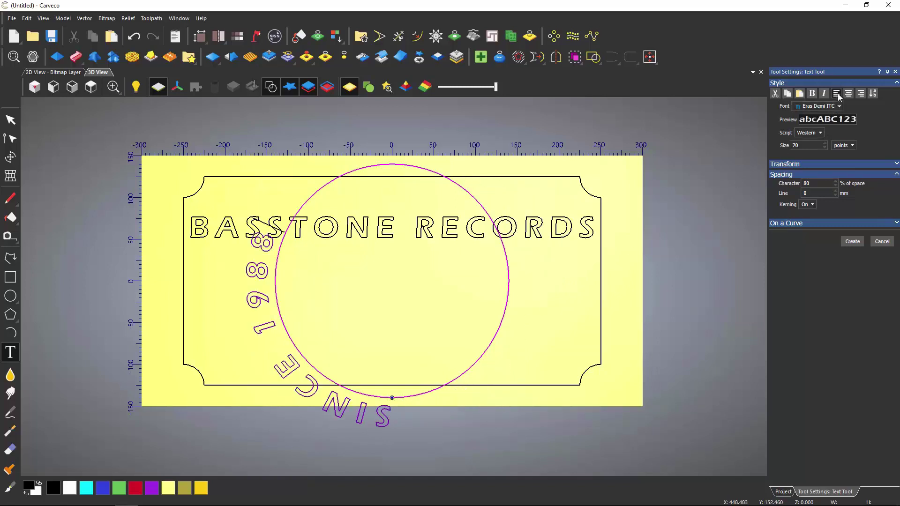
{"action": "left_click", "coordinate": [861, 94]}
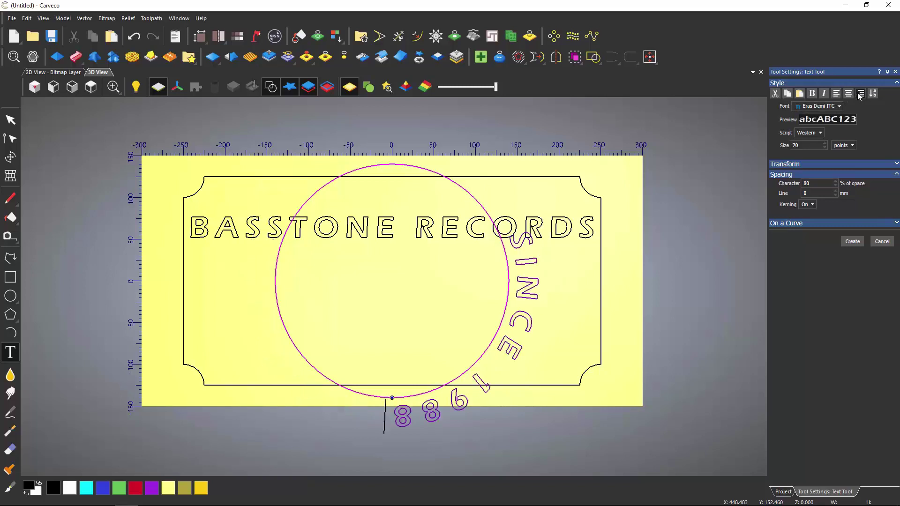
{"action": "left_click", "coordinate": [849, 95]}
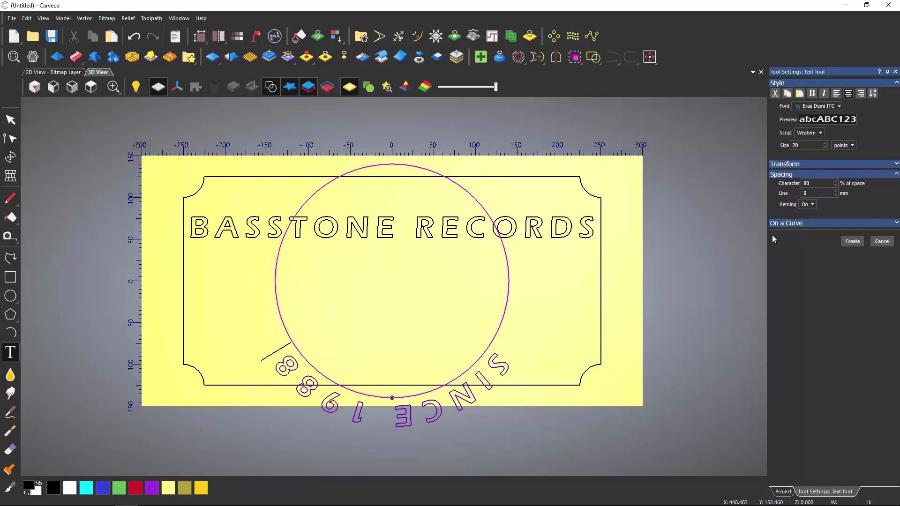
Step: Flip SINCE 1988 inside the circle, 5 mm from it at size 40, and create it
{"action": "left_click", "coordinate": [792, 223]}
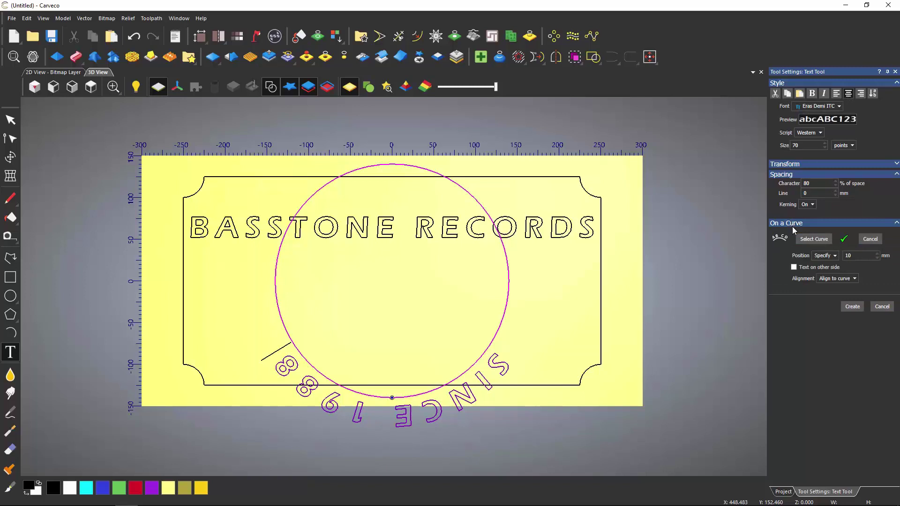
{"action": "left_click", "coordinate": [794, 267]}
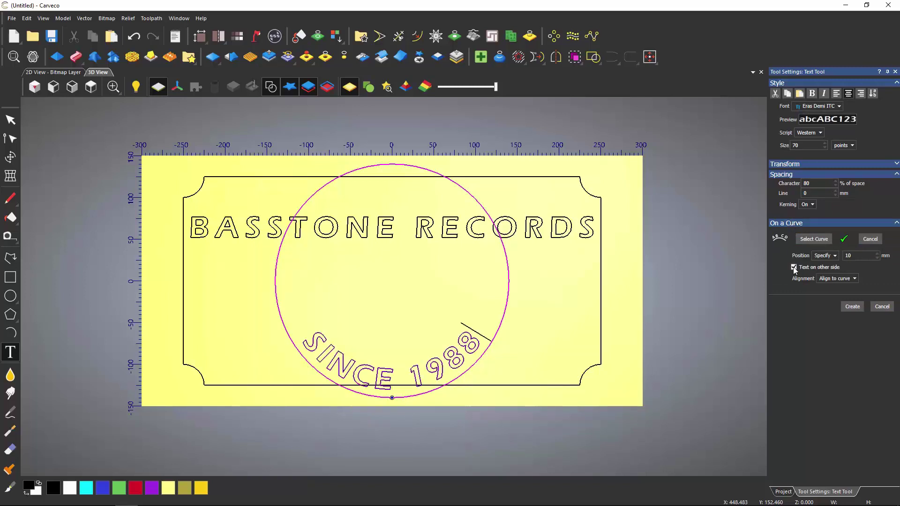
{"action": "left_click", "coordinate": [825, 257]}
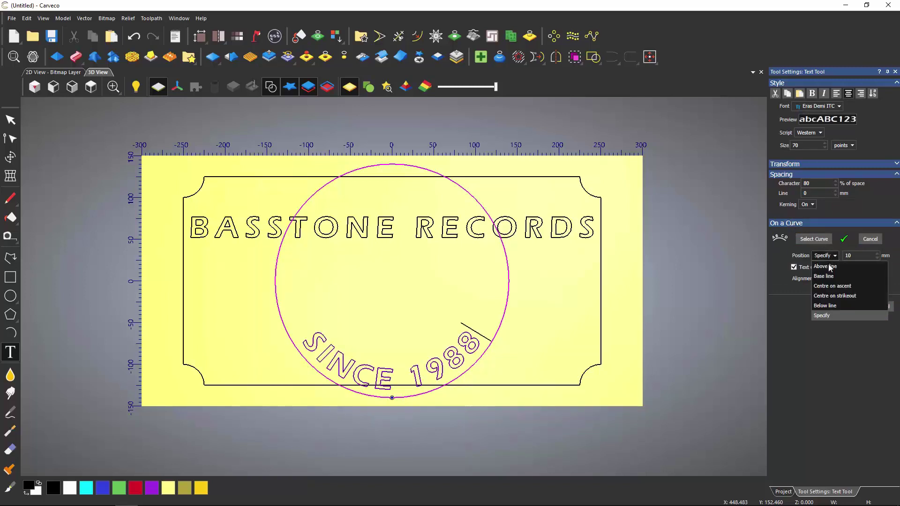
{"action": "left_click", "coordinate": [829, 268]}
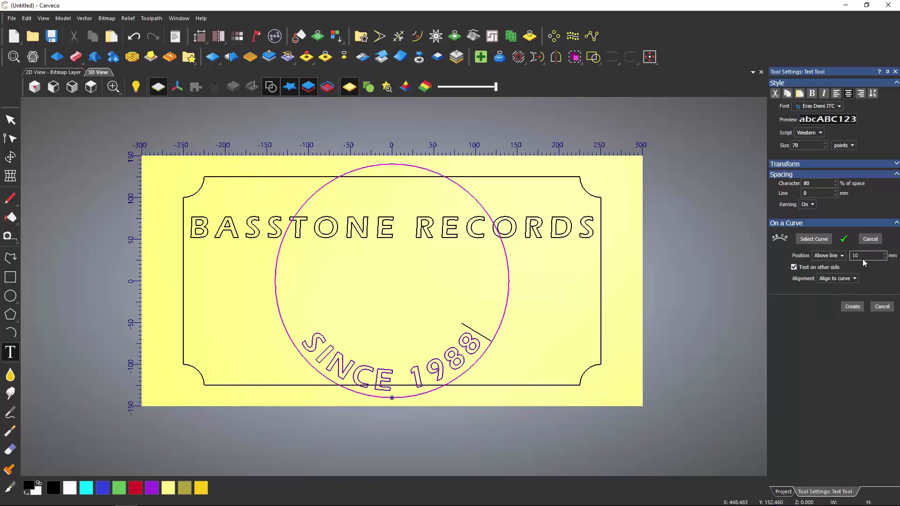
{"action": "left_click", "coordinate": [885, 258]}
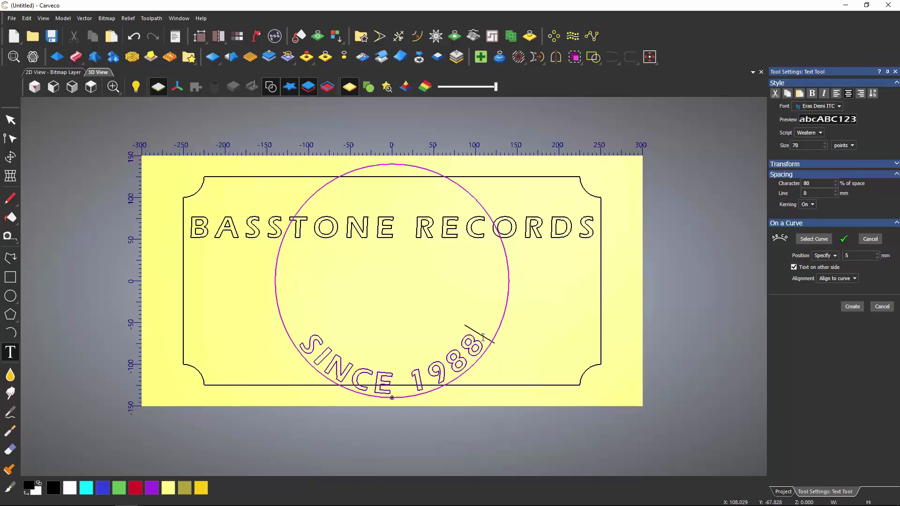
{"action": "key", "text": "ctrl+a"}
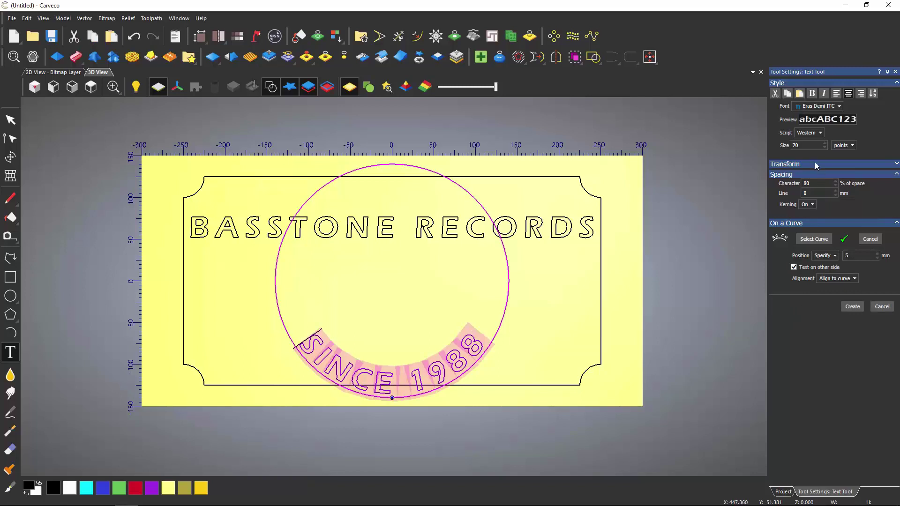
{"action": "double_click", "coordinate": [805, 146]}
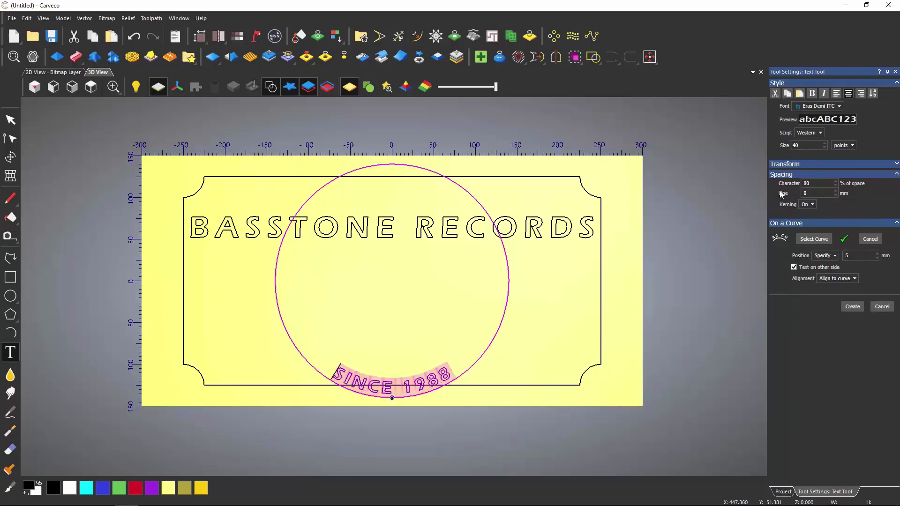
{"action": "left_click", "coordinate": [849, 307]}
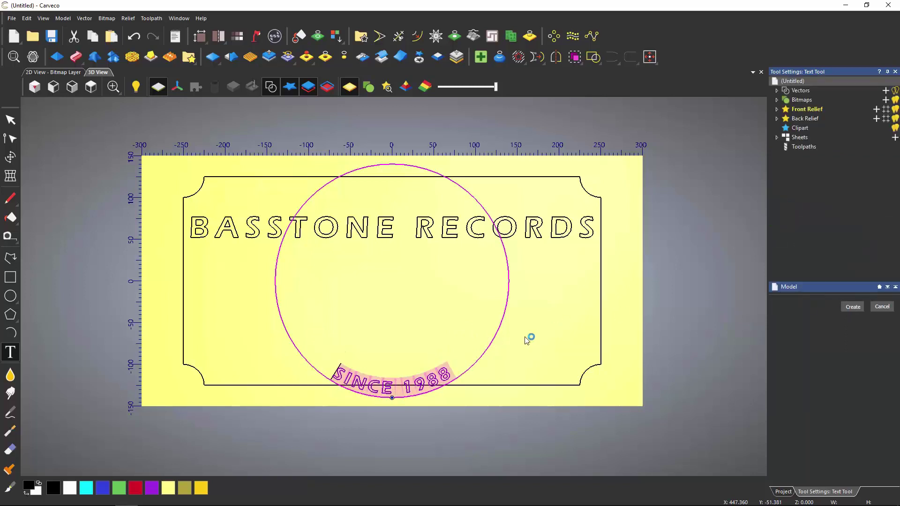
Step: Draw a polyline under BASSTONE RECORDS from about −240 to 235 mm
{"action": "left_click", "coordinate": [12, 261]}
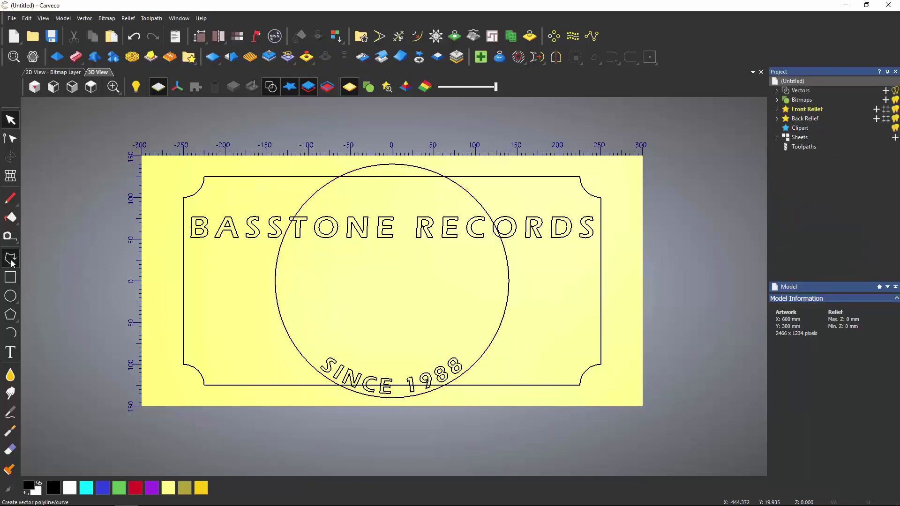
{"action": "left_click", "coordinate": [192, 244]}
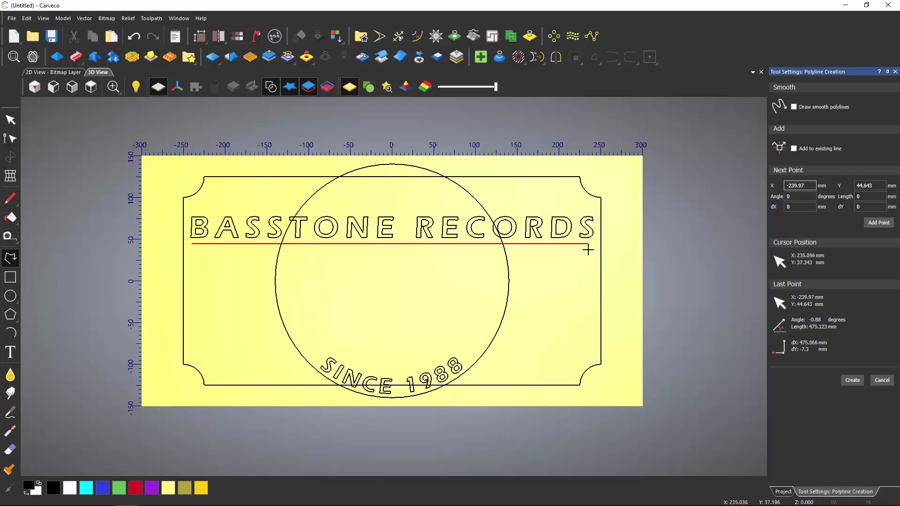
{"action": "left_click", "coordinate": [588, 249]}
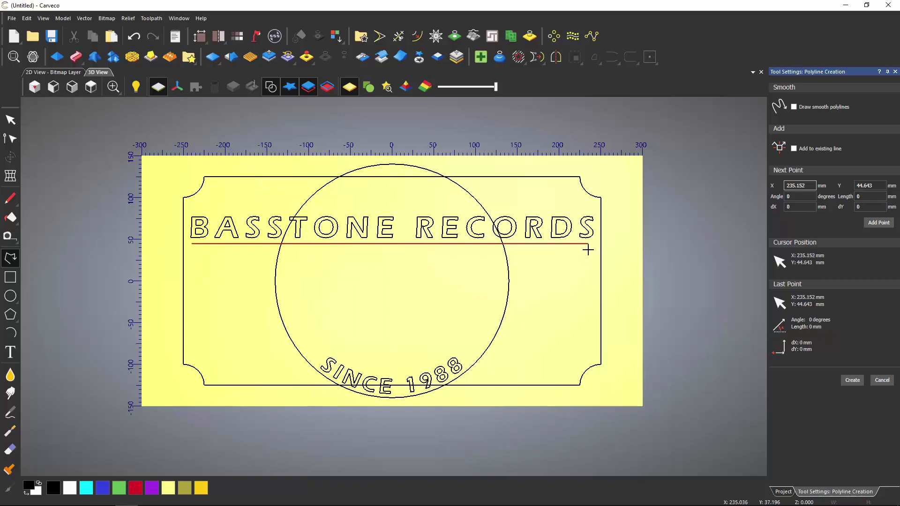
{"action": "right_click", "coordinate": [534, 304]}
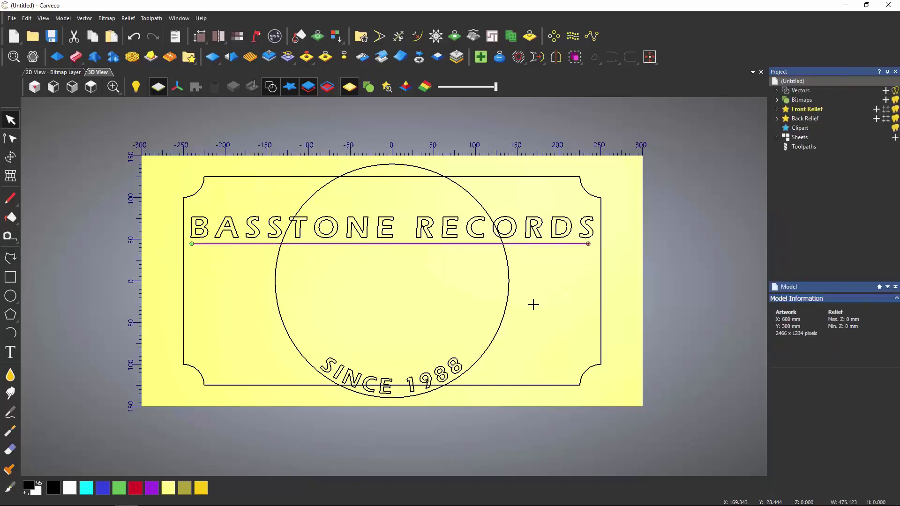
{"action": "left_click", "coordinate": [366, 309]}
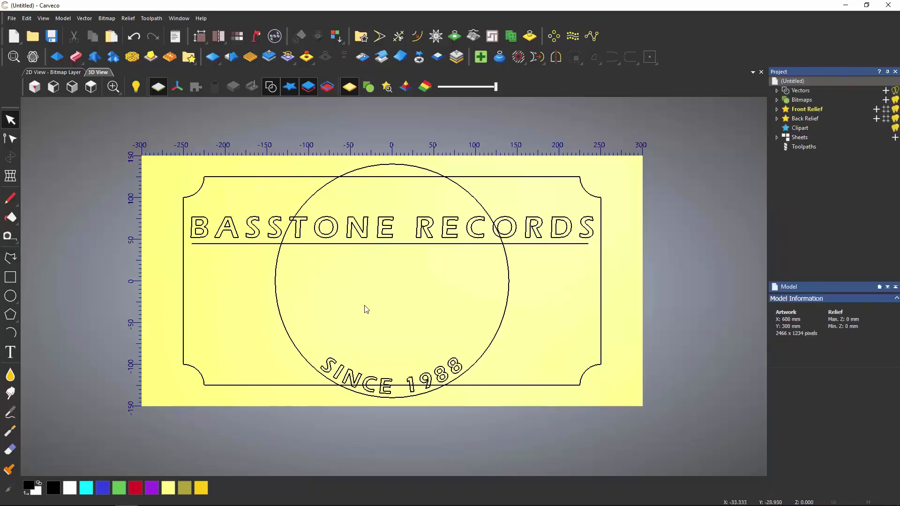
Step: Draw a five-point, four-segment sharp zigzag polyline inside the circle's lower-left area
{"action": "left_click", "coordinate": [10, 257]}
{"action": "left_click", "coordinate": [237, 324]}
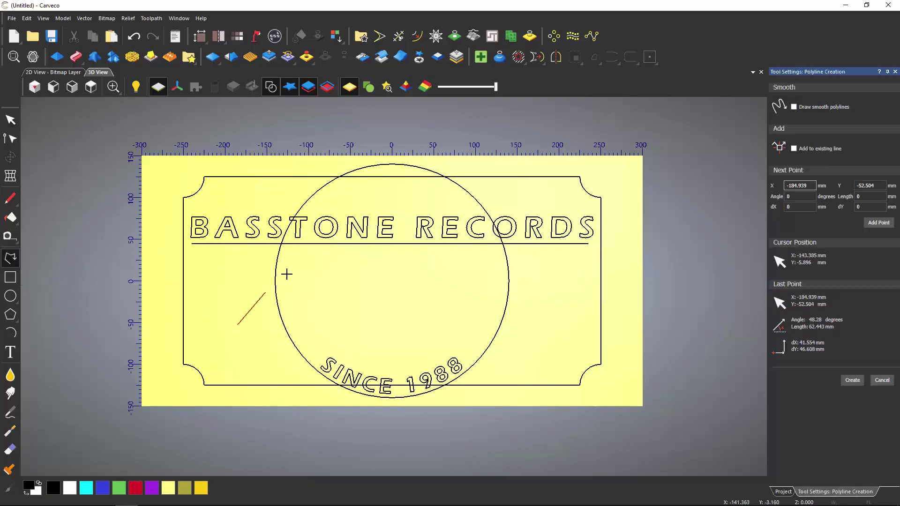
{"action": "left_click", "coordinate": [288, 274]}
{"action": "left_click", "coordinate": [303, 325]}
{"action": "left_click", "coordinate": [341, 275]}
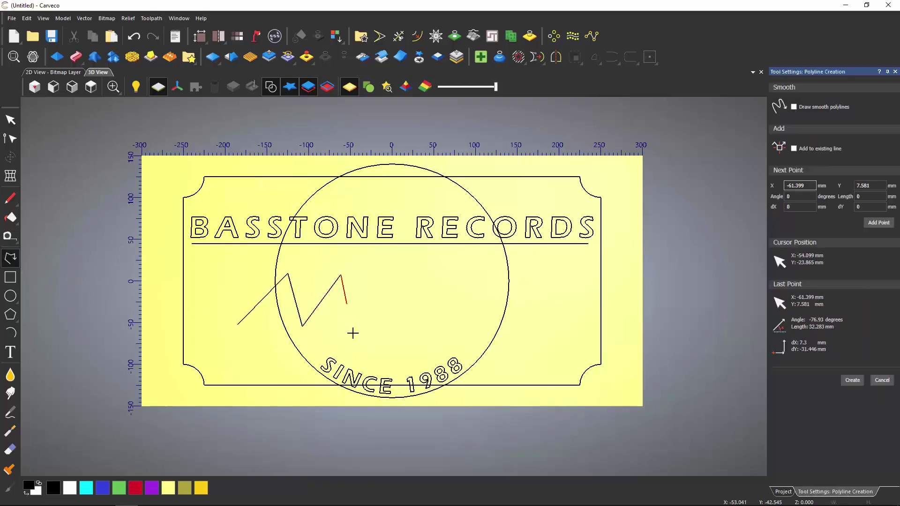
{"action": "left_click", "coordinate": [353, 333]}
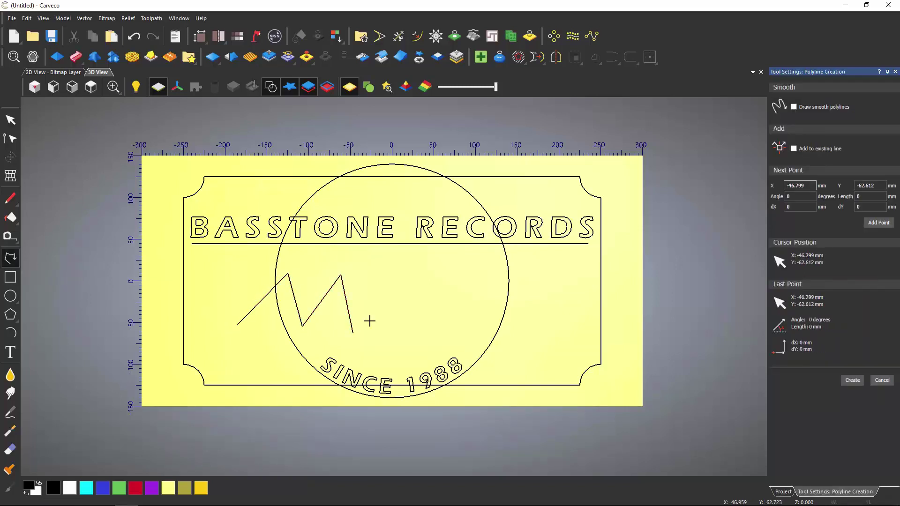
{"action": "right_click", "coordinate": [400, 302]}
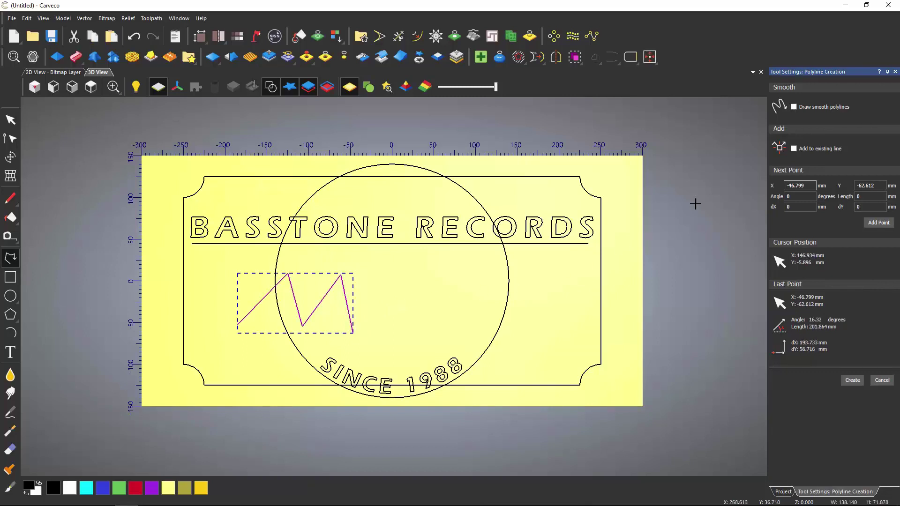
Step: With Draw smooth polylines on, draw a trial smooth wave curve beside the zigzag
{"action": "left_click", "coordinate": [794, 107]}
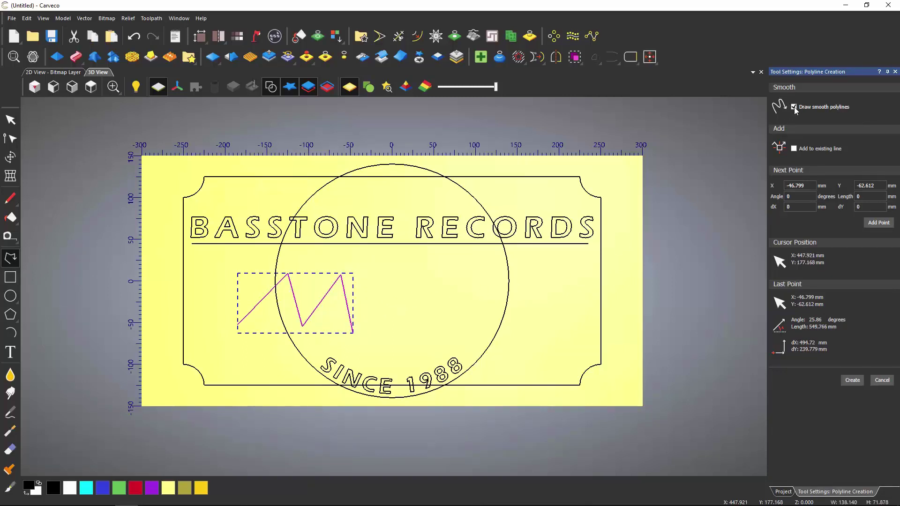
{"action": "left_click", "coordinate": [389, 323]}
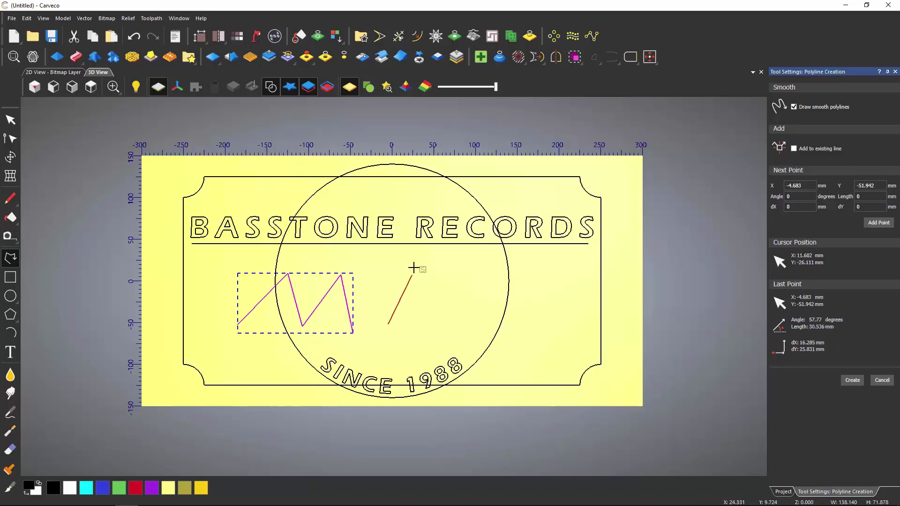
{"action": "left_click", "coordinate": [413, 268]}
{"action": "left_click", "coordinate": [432, 322]}
{"action": "left_click", "coordinate": [458, 267]}
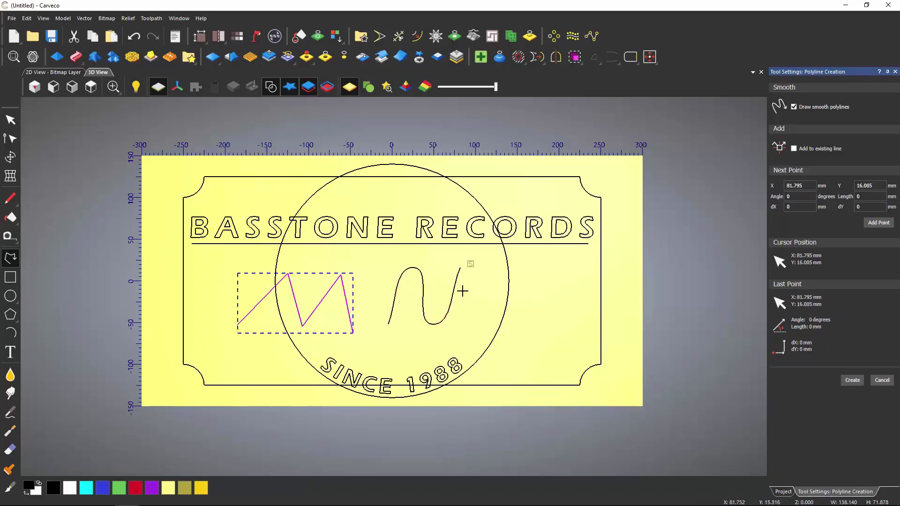
{"action": "left_click", "coordinate": [444, 348]}
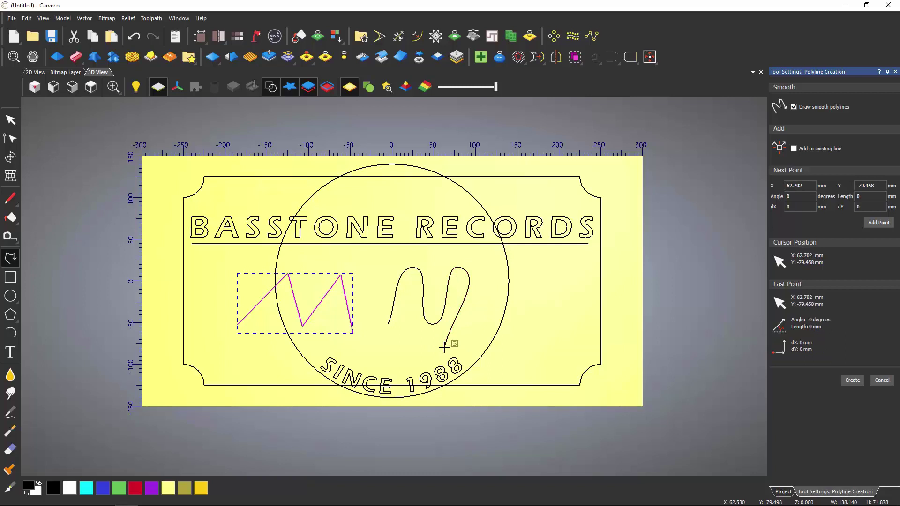
{"action": "right_click", "coordinate": [475, 315]}
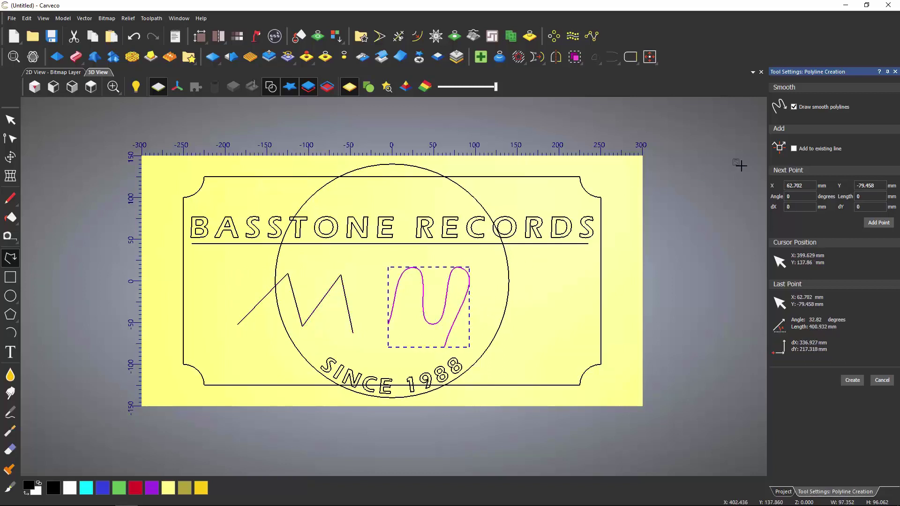
Step: Close the wave into a U shape with Add to existing line, then delete it
{"action": "left_click", "coordinate": [793, 149]}
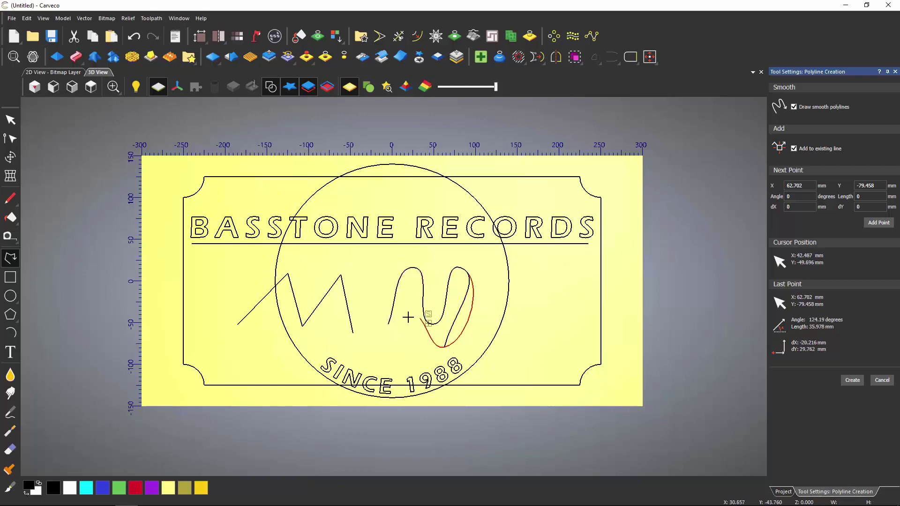
{"action": "left_click", "coordinate": [389, 323]}
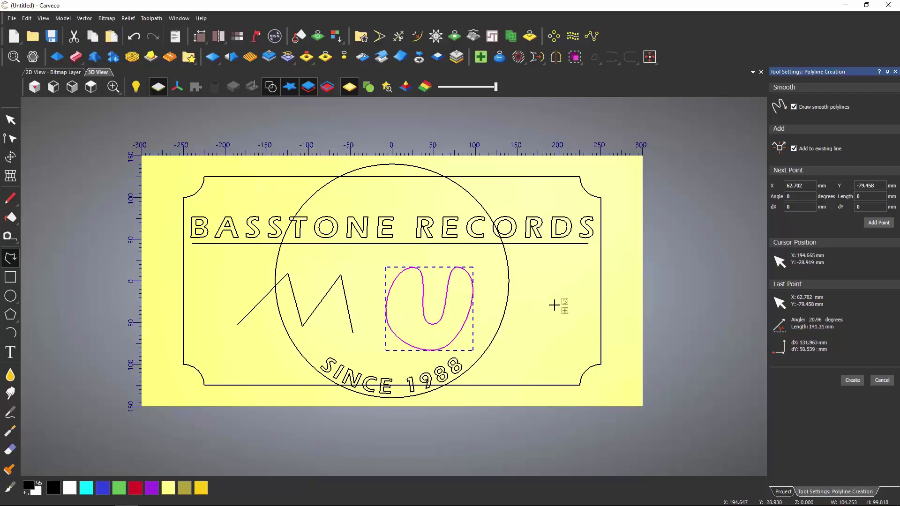
{"action": "key", "text": "Escape"}
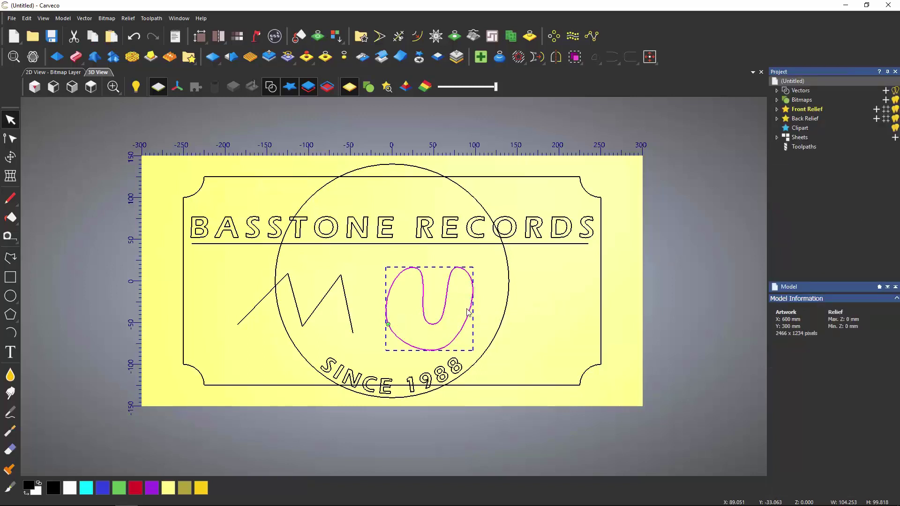
{"action": "key", "text": "Delete"}
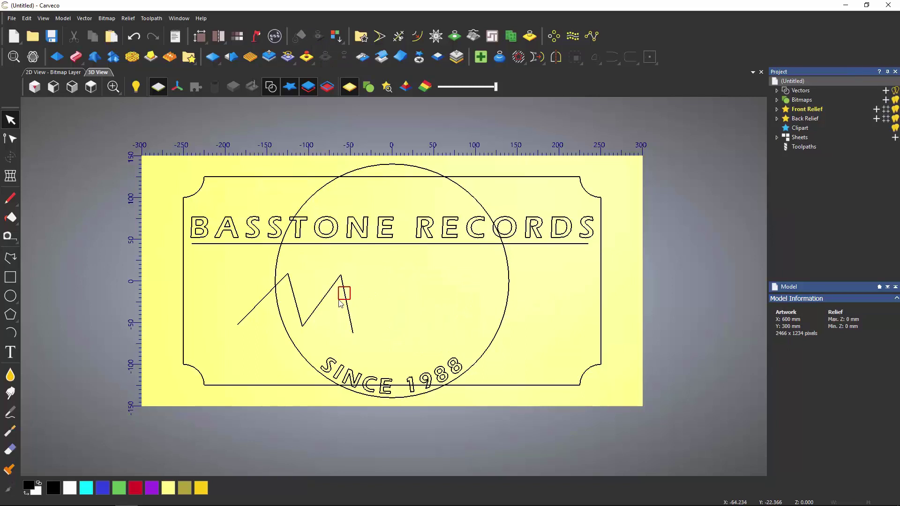